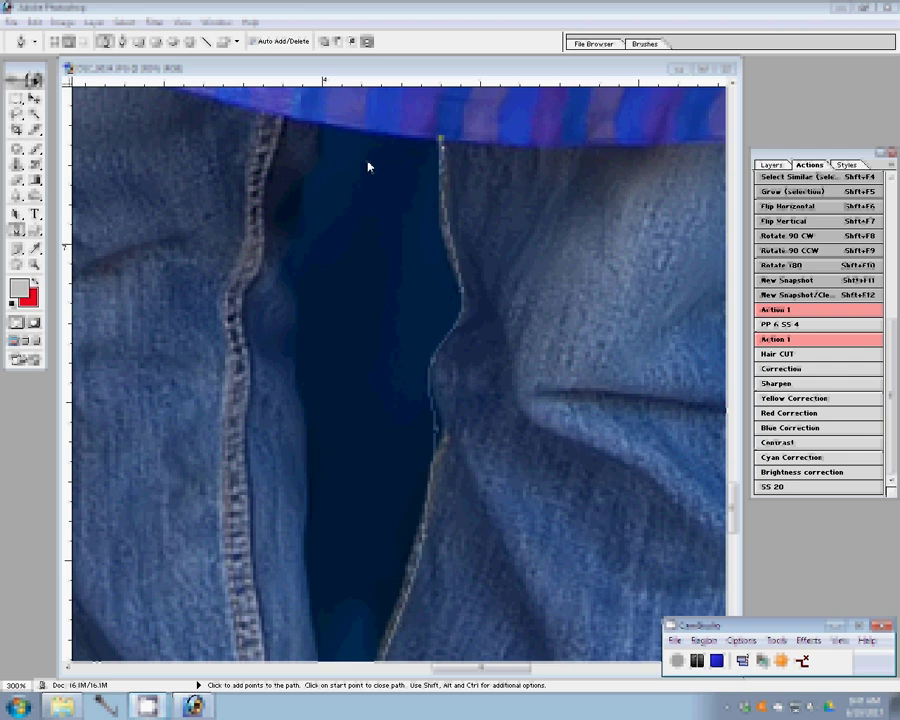
Add Pen anchor points along the jeans edge and bring the shirt-and-jeans gap into view.
click(329, 129)
click(306, 178)
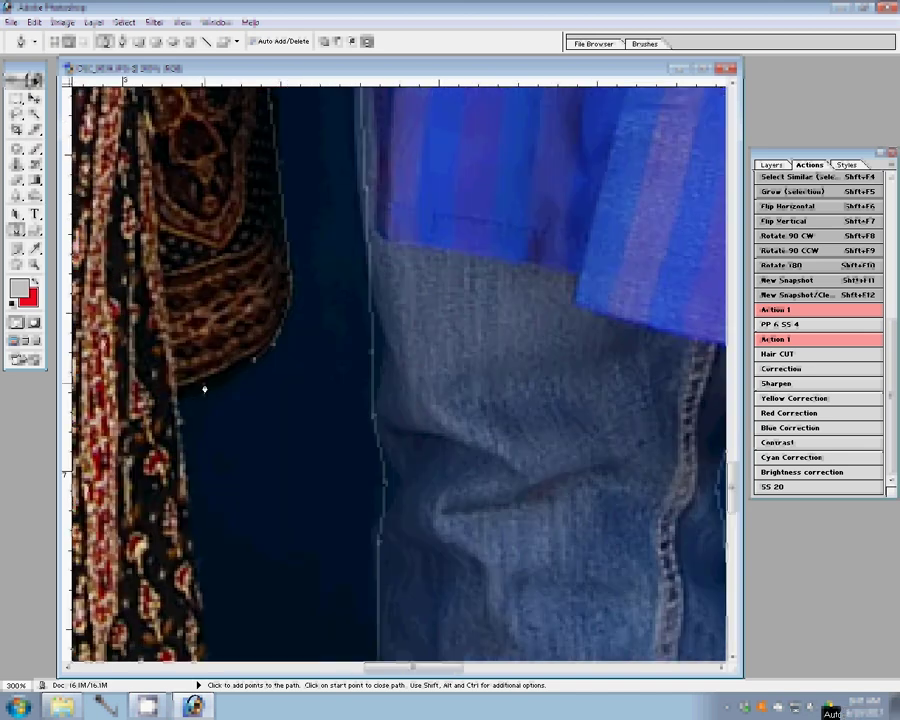
drag(451, 112, 204, 389)
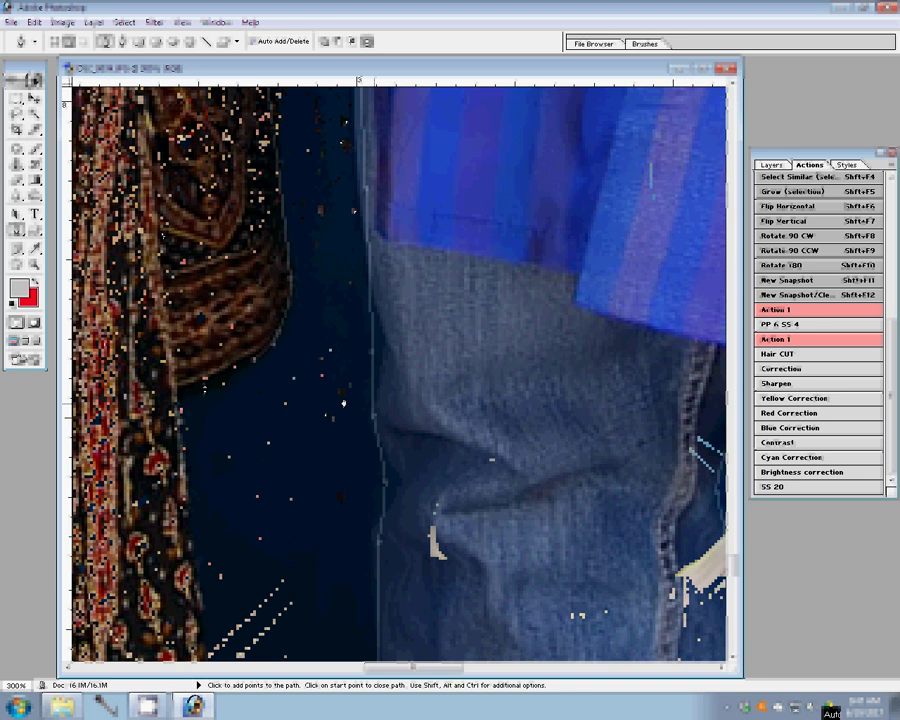
Pan the view across the feet, hand and bangled arm to keep tracing.
scroll(318, 565, down, 5)
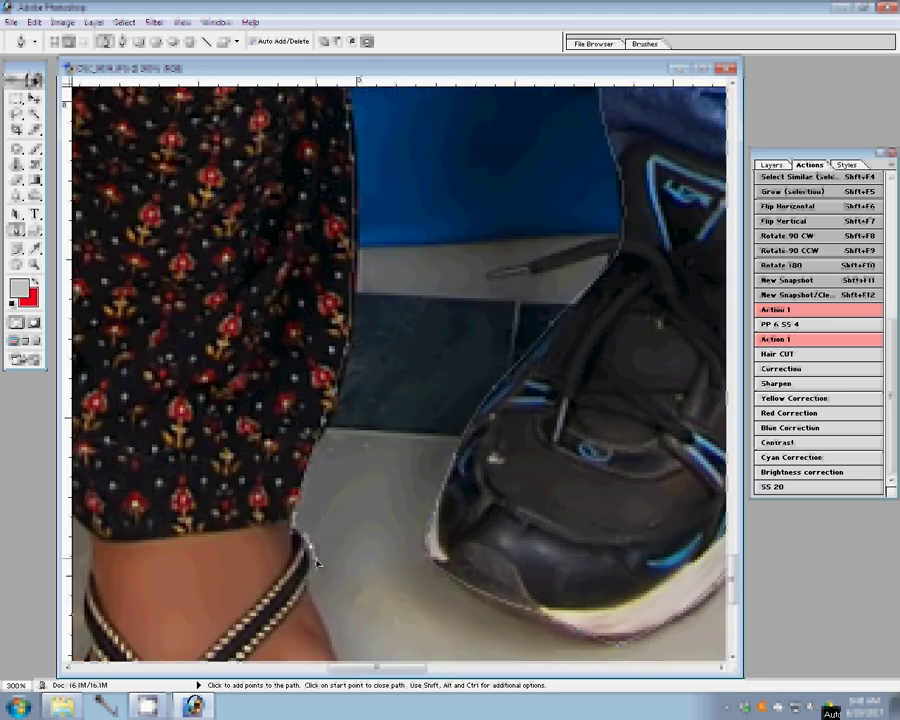
scroll(318, 565, up, 5)
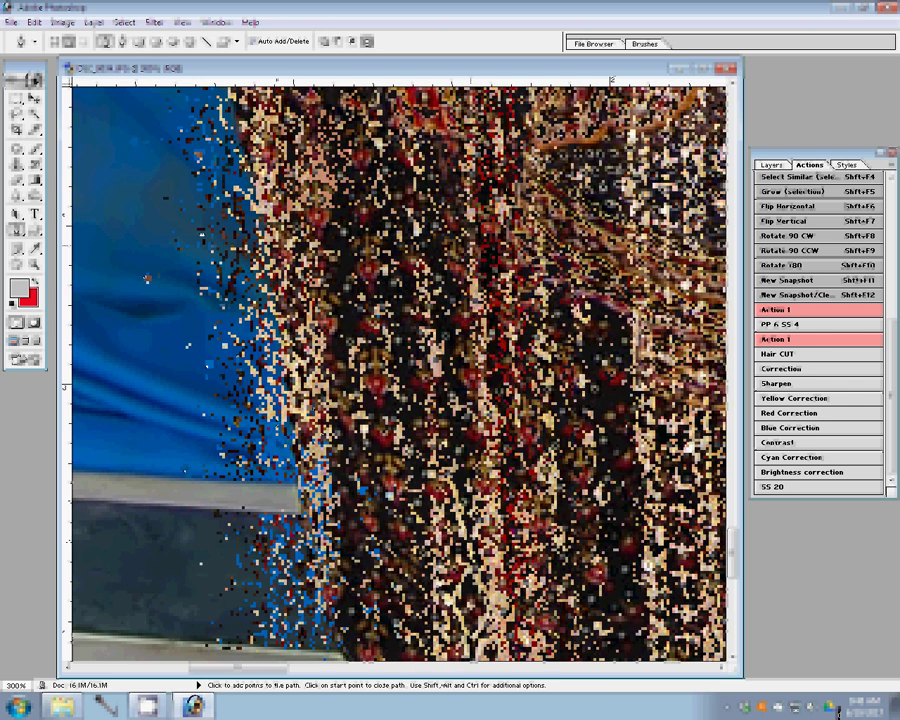
drag(147, 278, 193, 146)
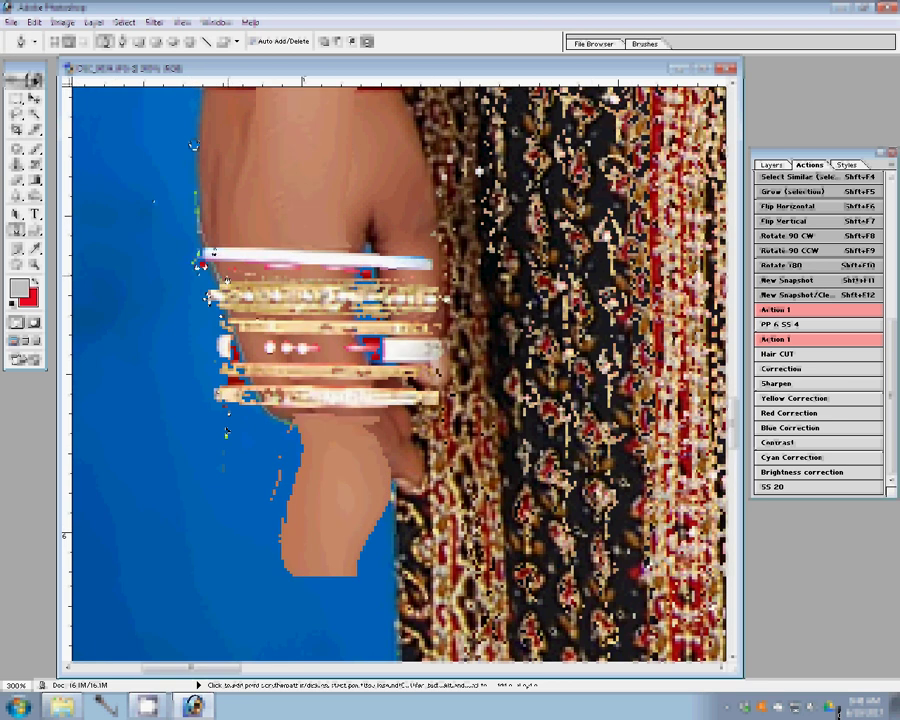
mouse_move(193, 146)
mouse_down()
mouse_move(227, 120)
mouse_move(268, 498)
mouse_move(262, 268)
mouse_up()
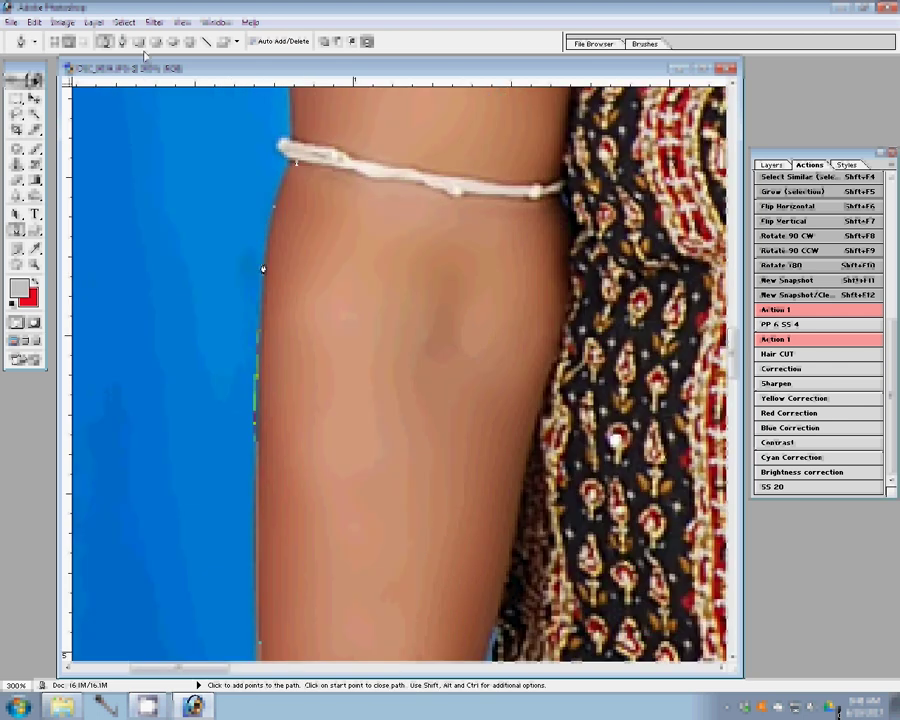
Add path anchor points along the arm and skin edge beside the bangle.
click(250, 144)
click(275, 147)
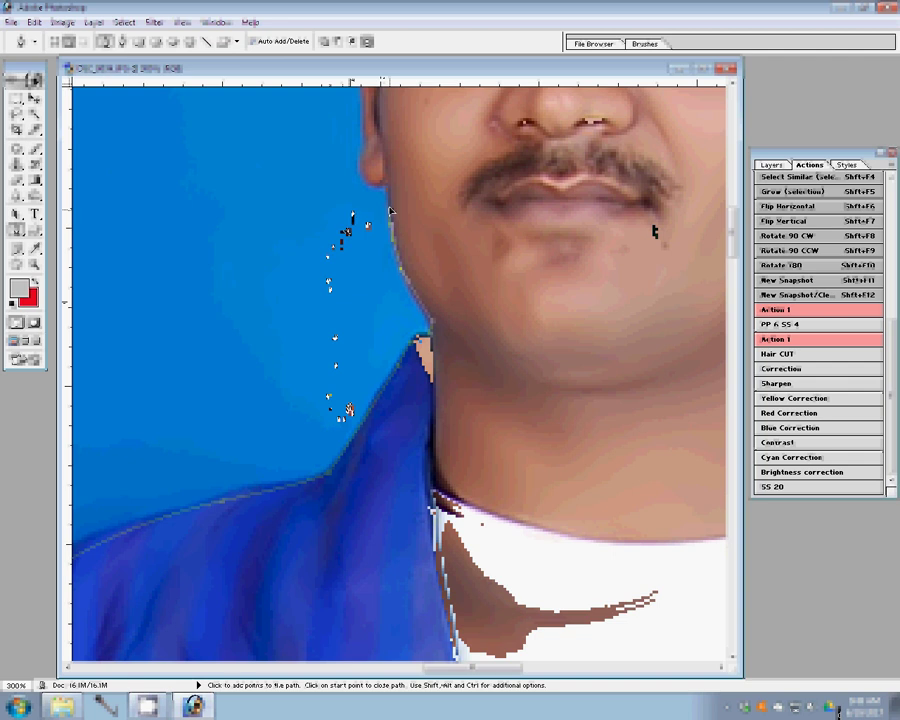
Turn the traced path into a selection and copy it onto new Layer 1.
right_click(418, 197)
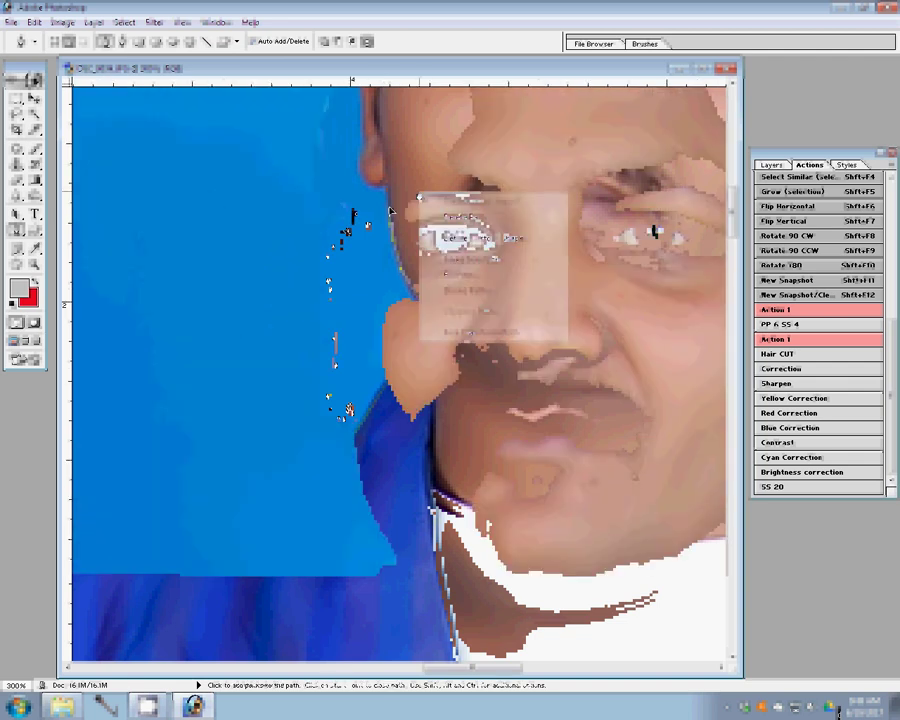
click(480, 258)
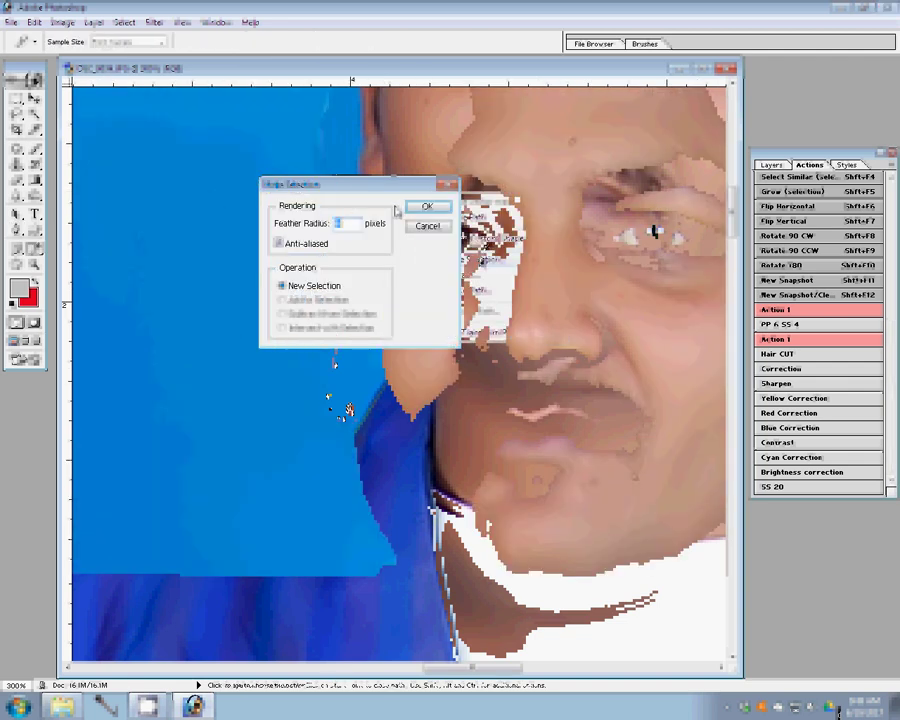
click(424, 206)
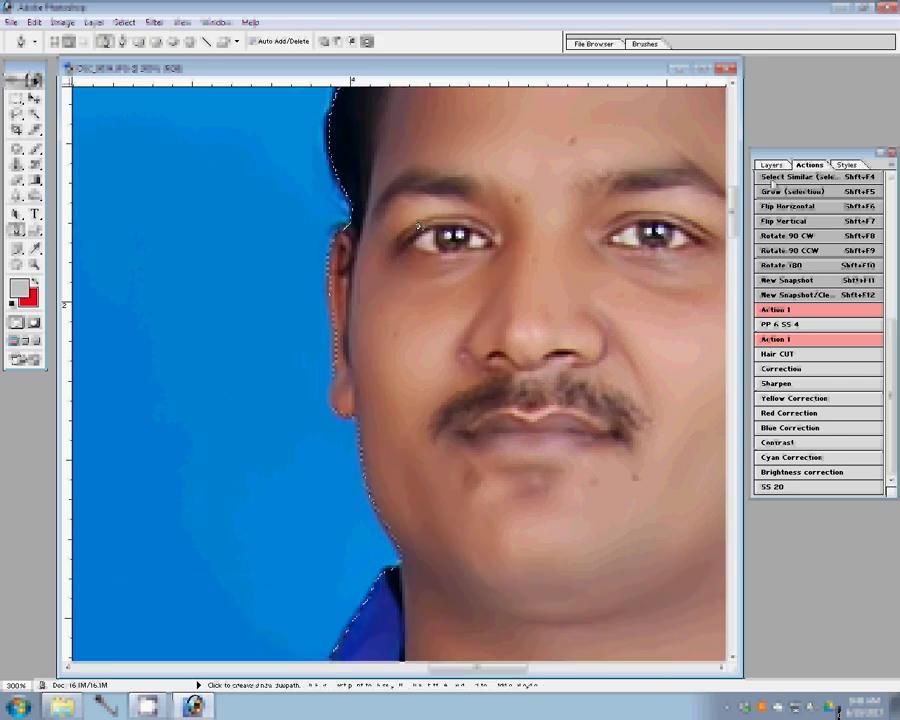
key(ctrl+j)
Hide the Background layer and fit the image on screen.
click(771, 164)
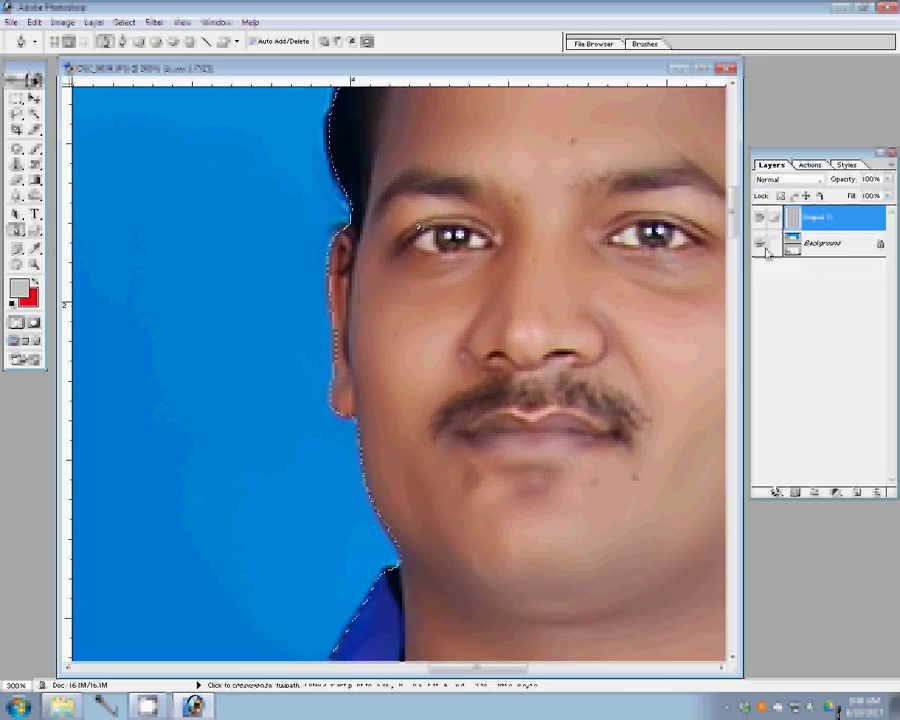
click(762, 245)
key(z)
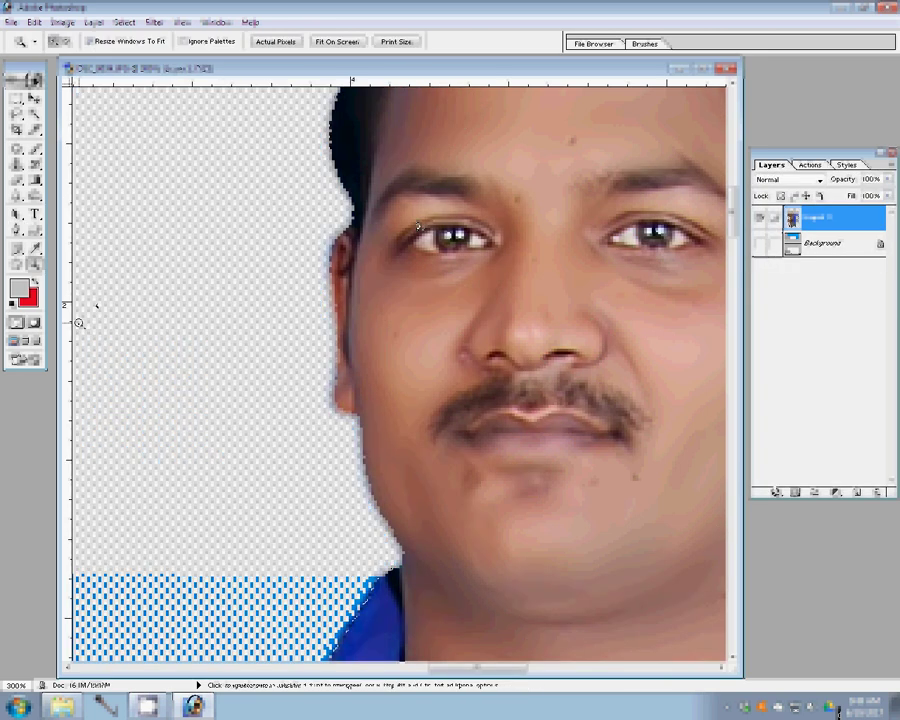
right_click(95, 311)
click(124, 318)
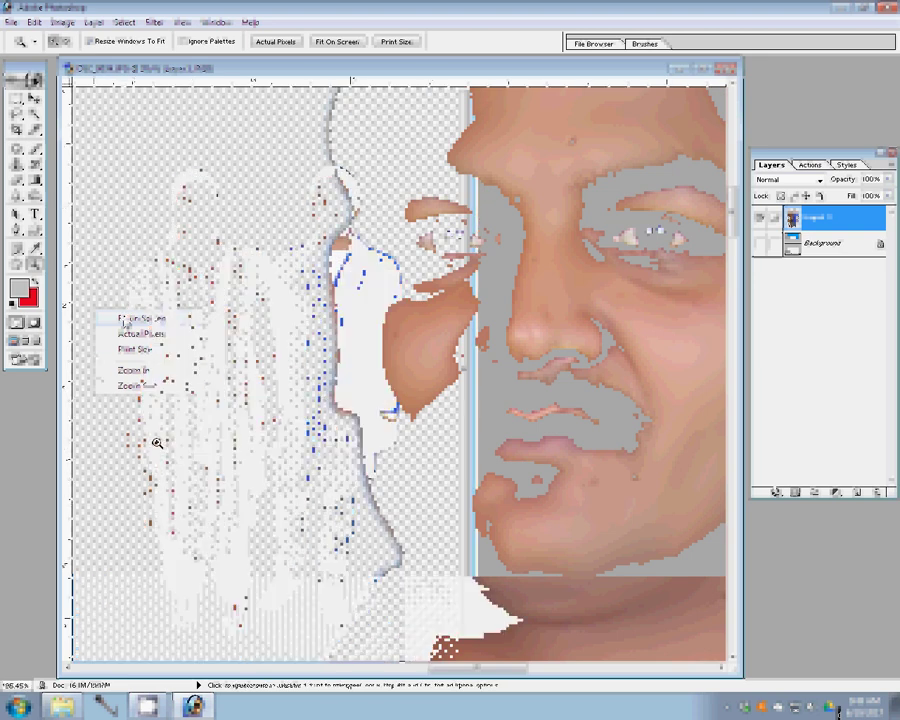
Magic Wand-select the leftover blue patches between sleeve, torso and cuff, erasing the strip.
key(w)
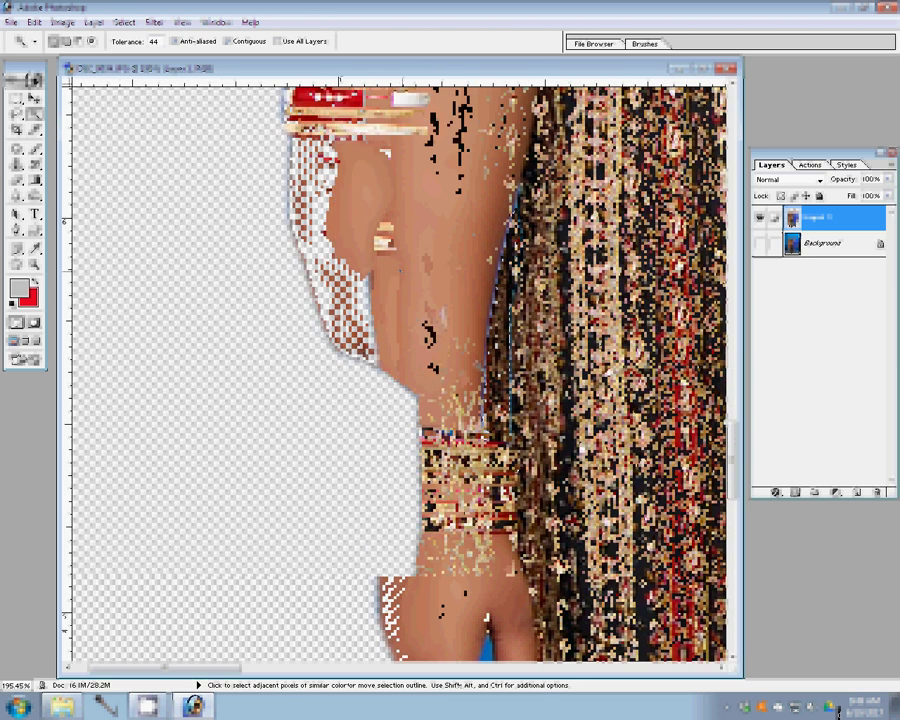
click(405, 285)
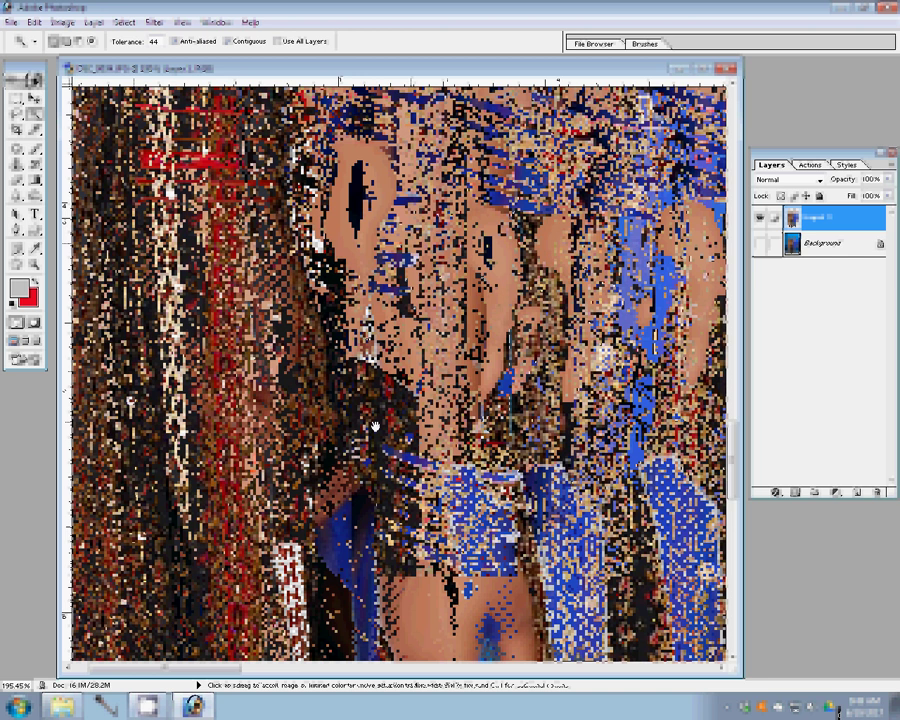
key(e)
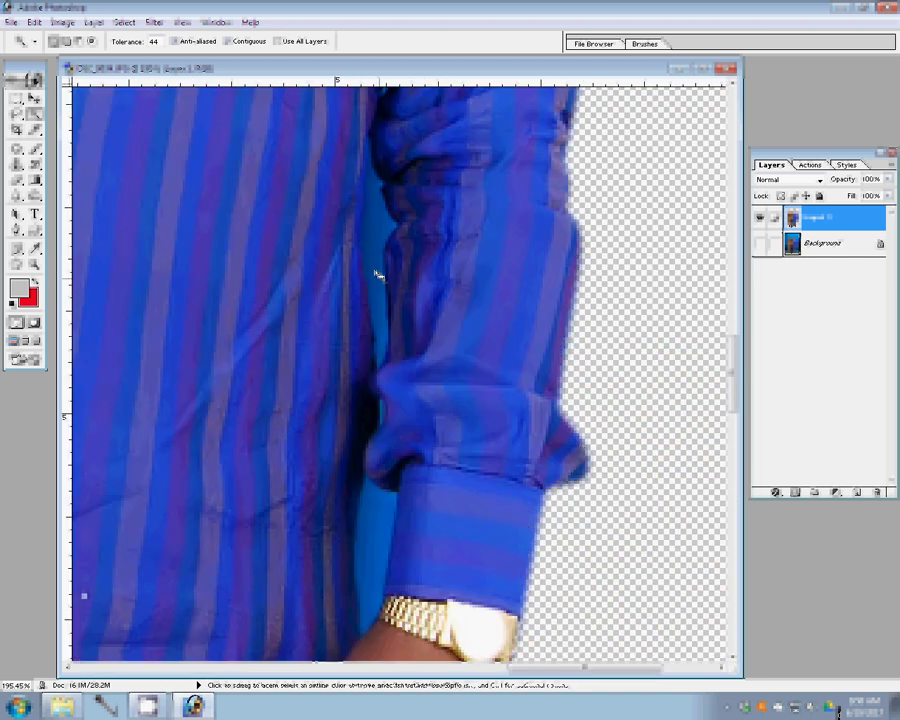
click(378, 272)
click(385, 550)
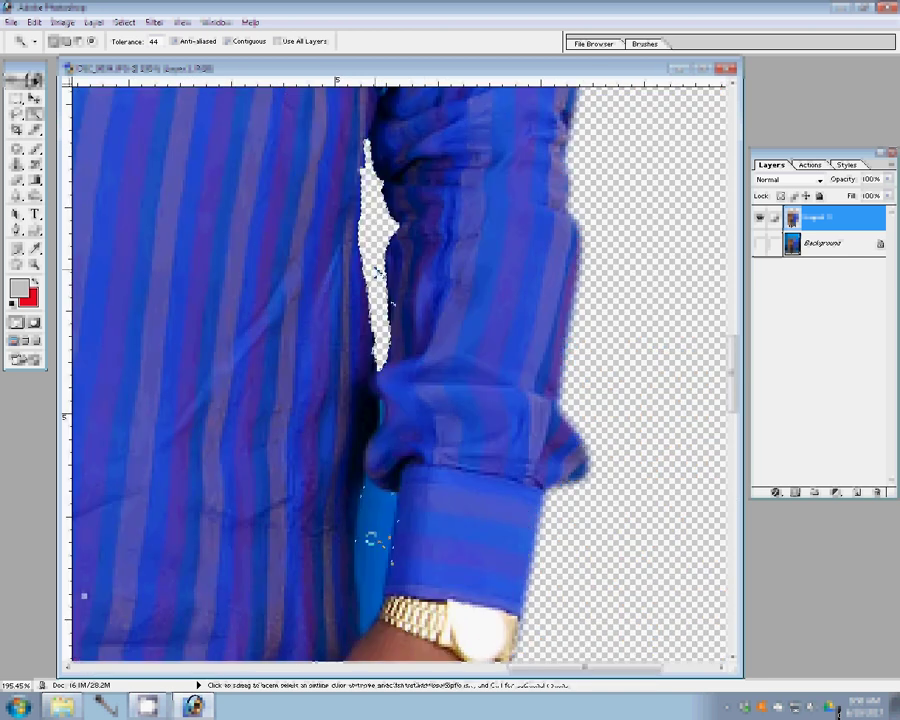
Feather the selection, delete the blue beside the cuff, then fit the image on screen.
right_click(389, 245)
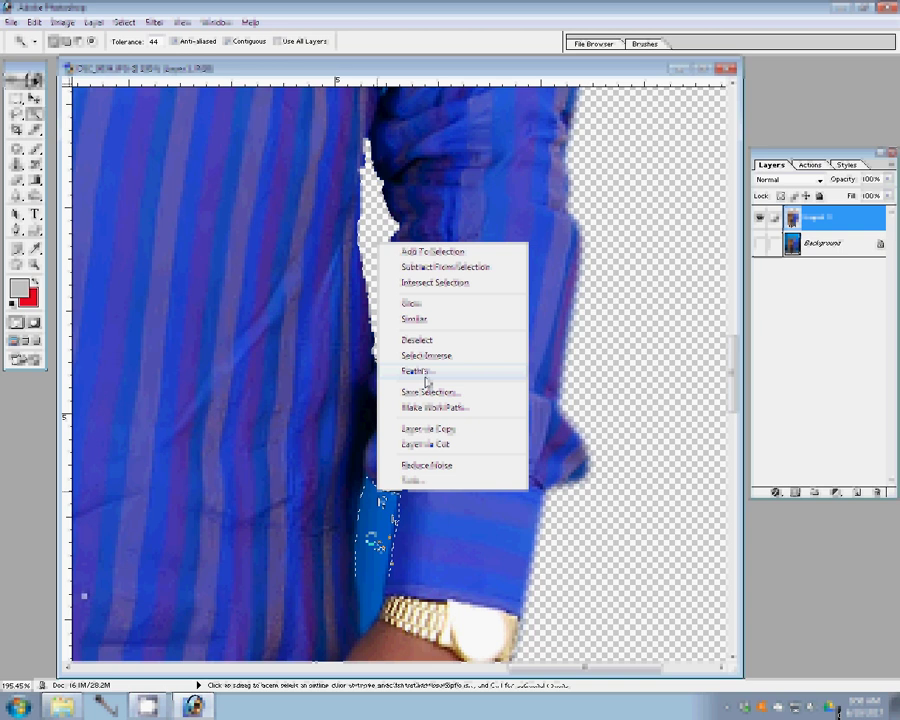
click(418, 372)
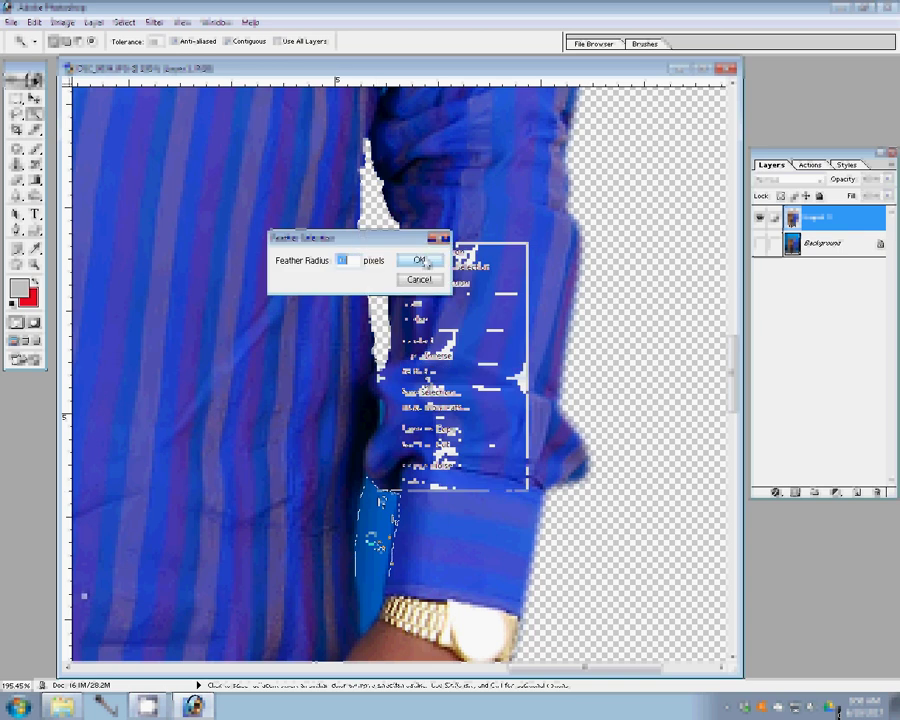
click(420, 262)
key(Delete)
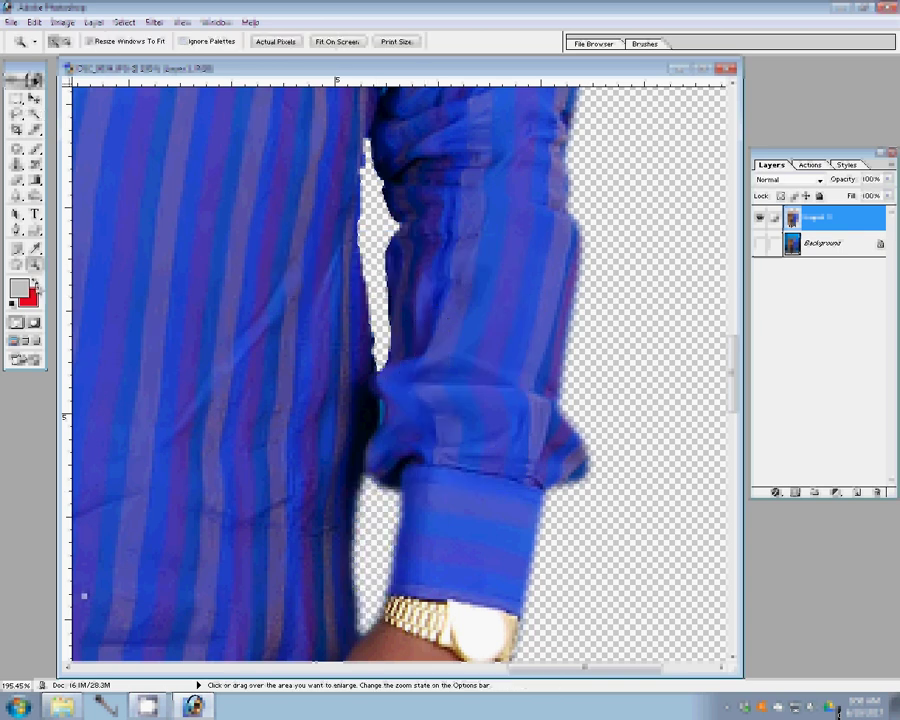
click(285, 42)
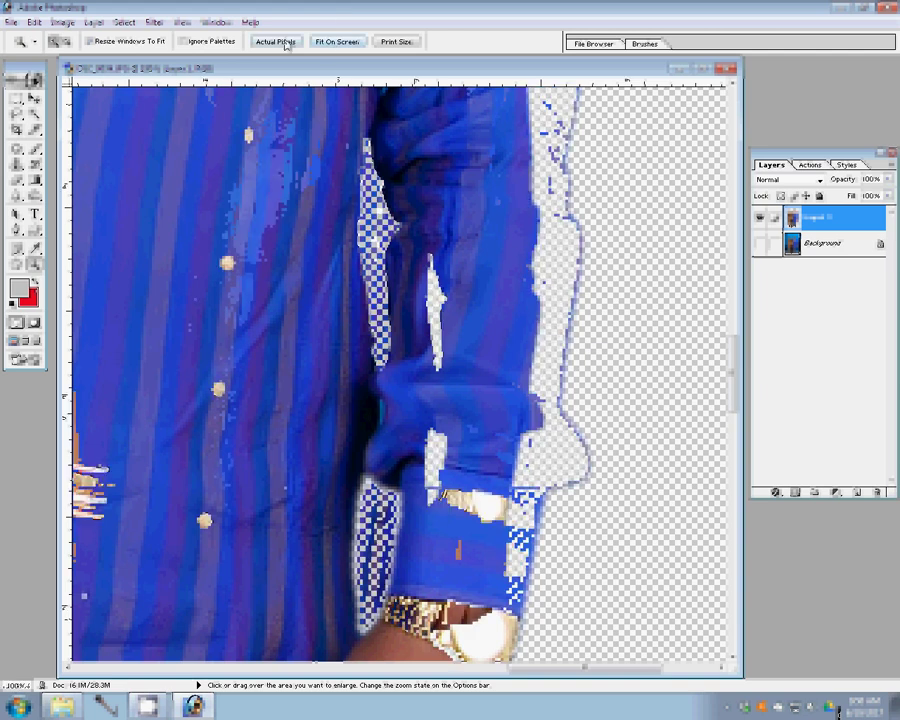
click(337, 41)
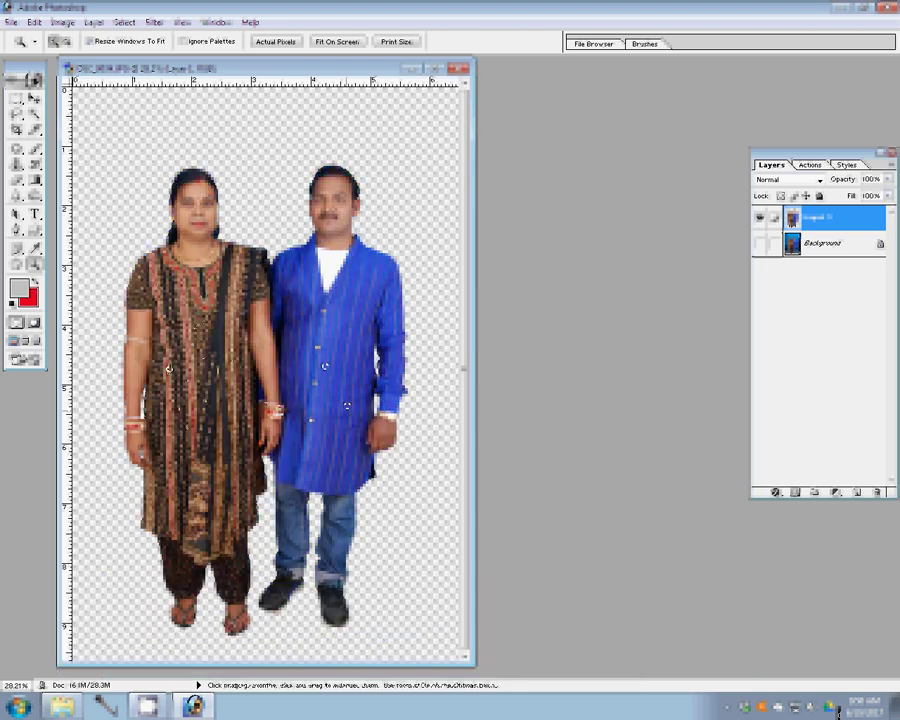
Press the Windows key to open the Start menu.
key(super)
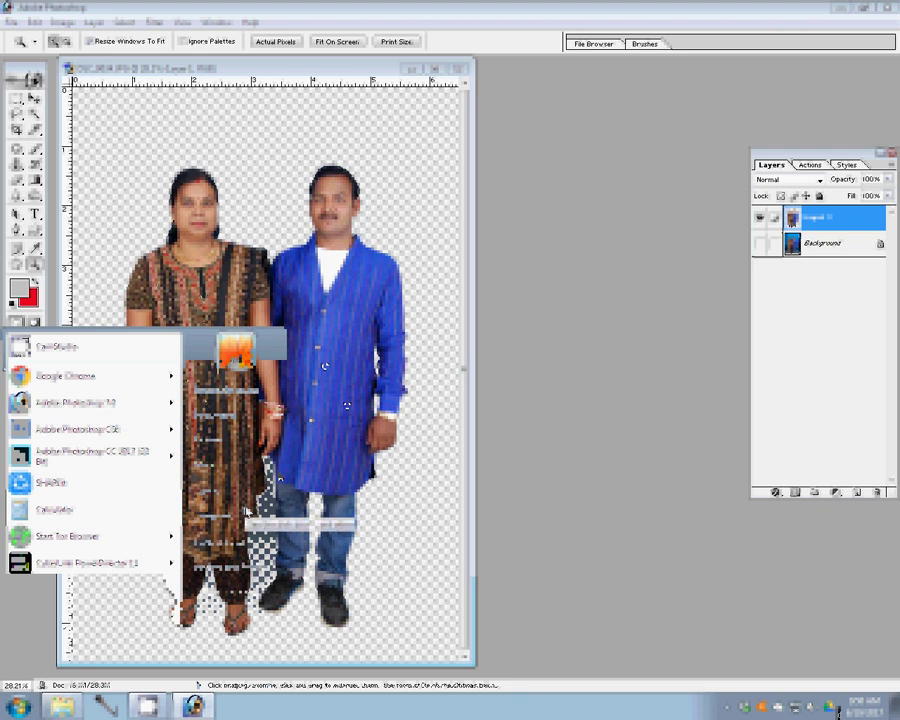
Open D:\Backgrounds\1 in Explorer and pick a background thumbnail.
click(248, 511)
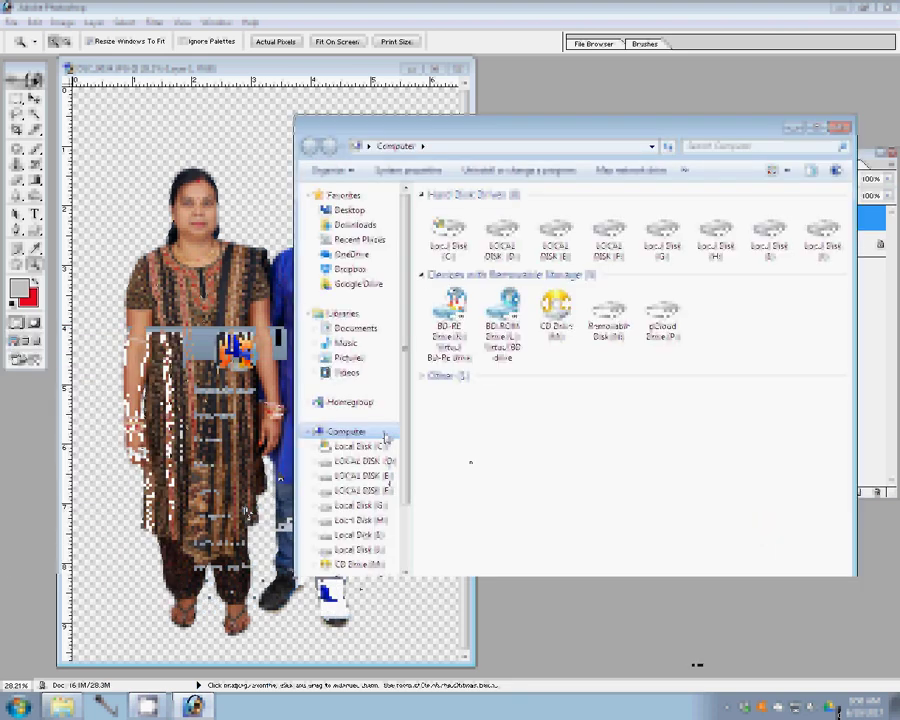
click(365, 461)
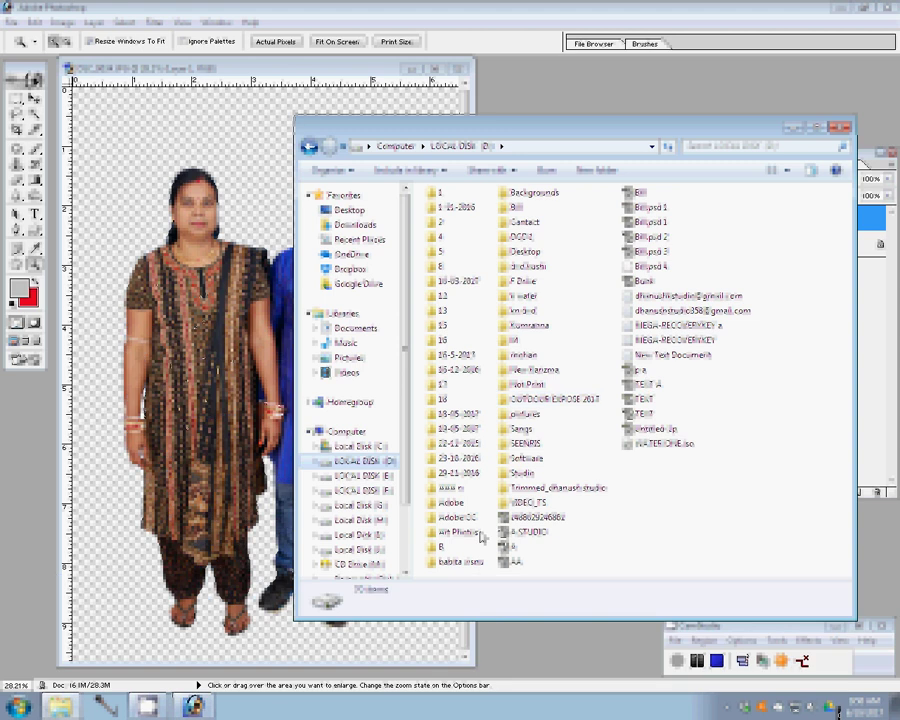
double_click(533, 195)
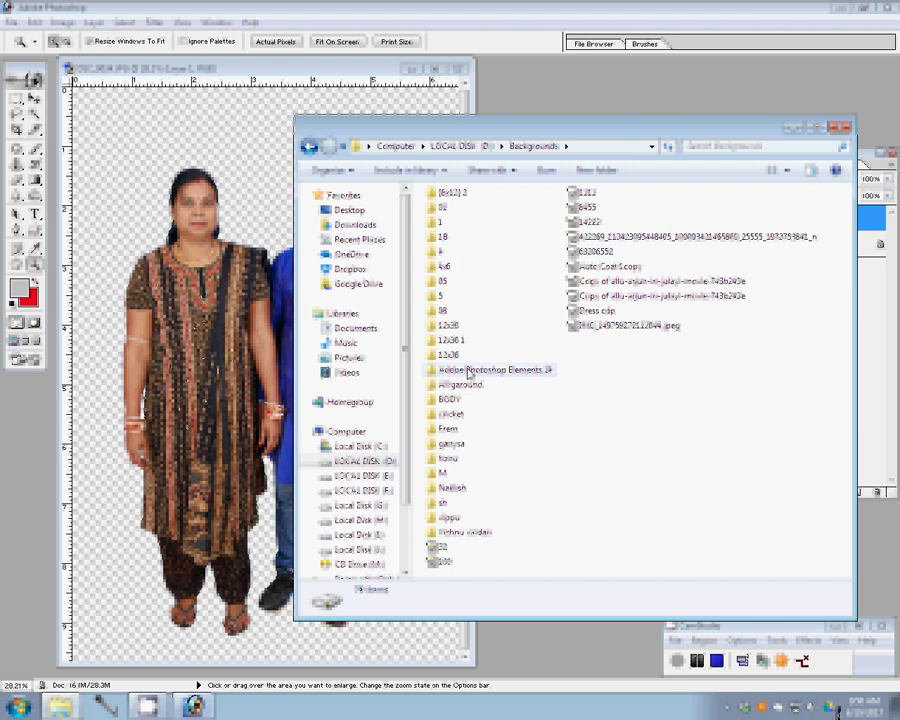
double_click(469, 372)
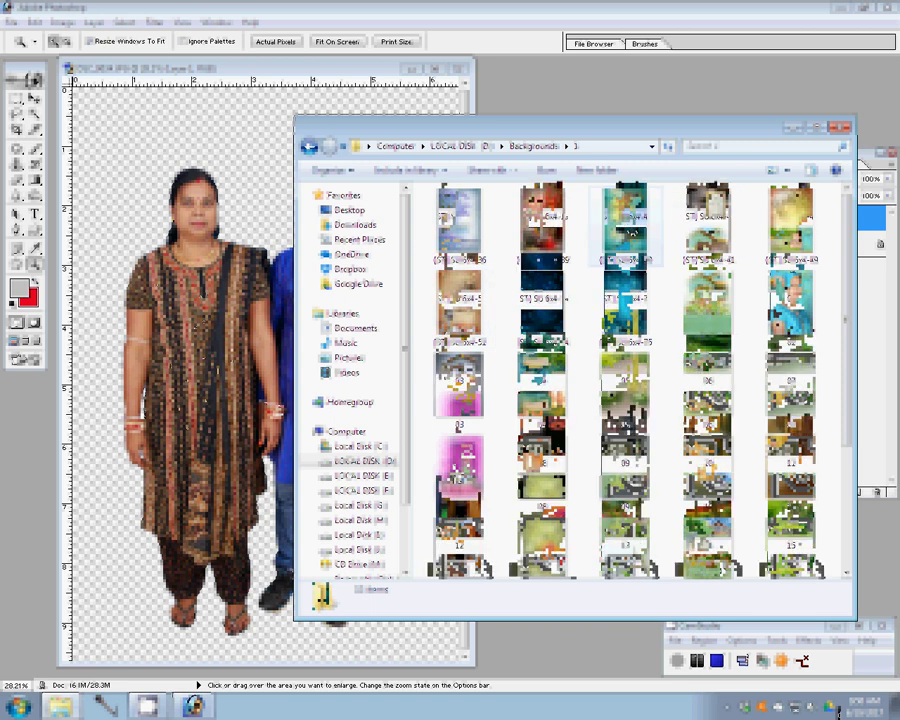
click(630, 230)
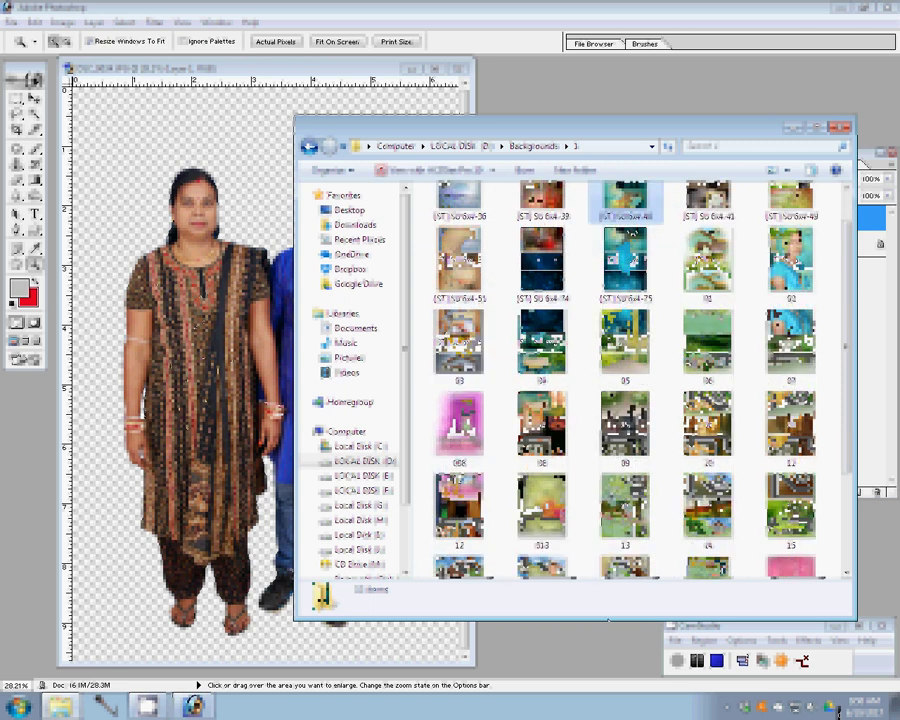
Drag the garden-and-house photo into the document and scale it to about 85.7%.
drag(708, 505, 585, 648)
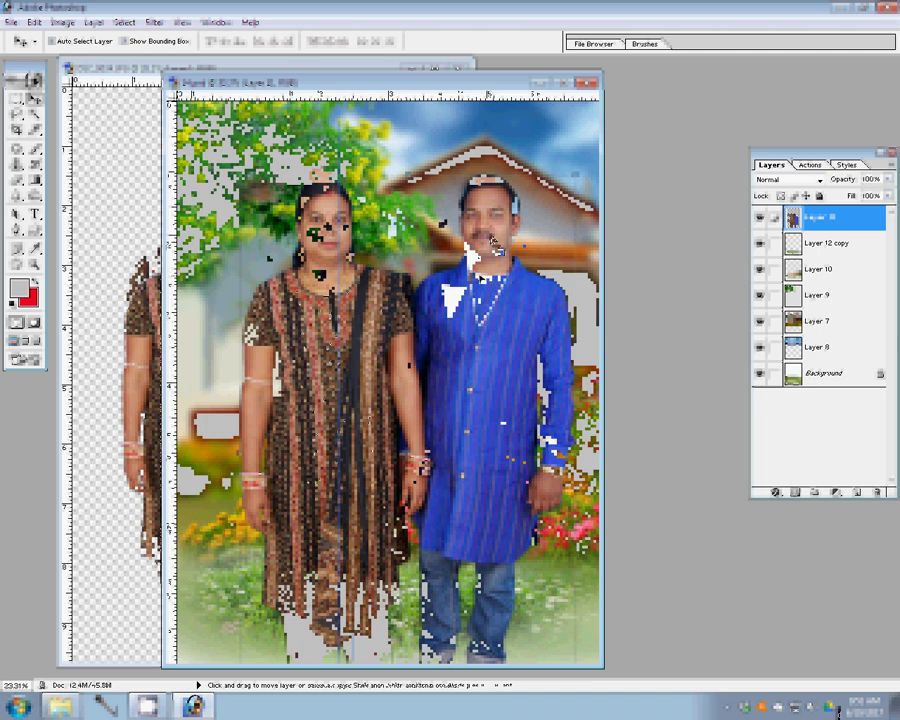
key(ctrl+t)
drag(493, 242, 496, 244)
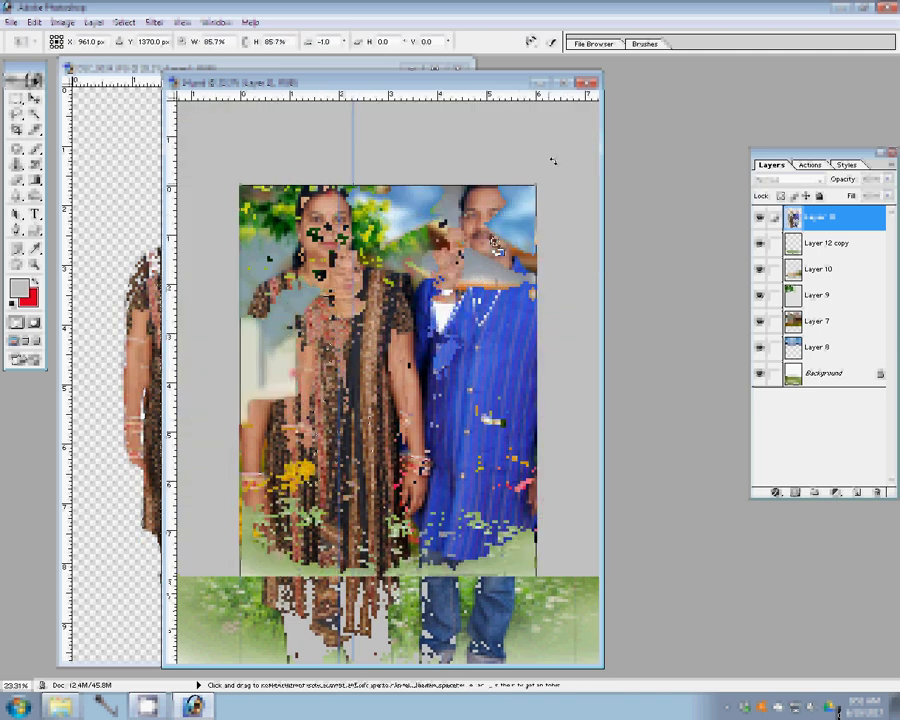
key(Return)
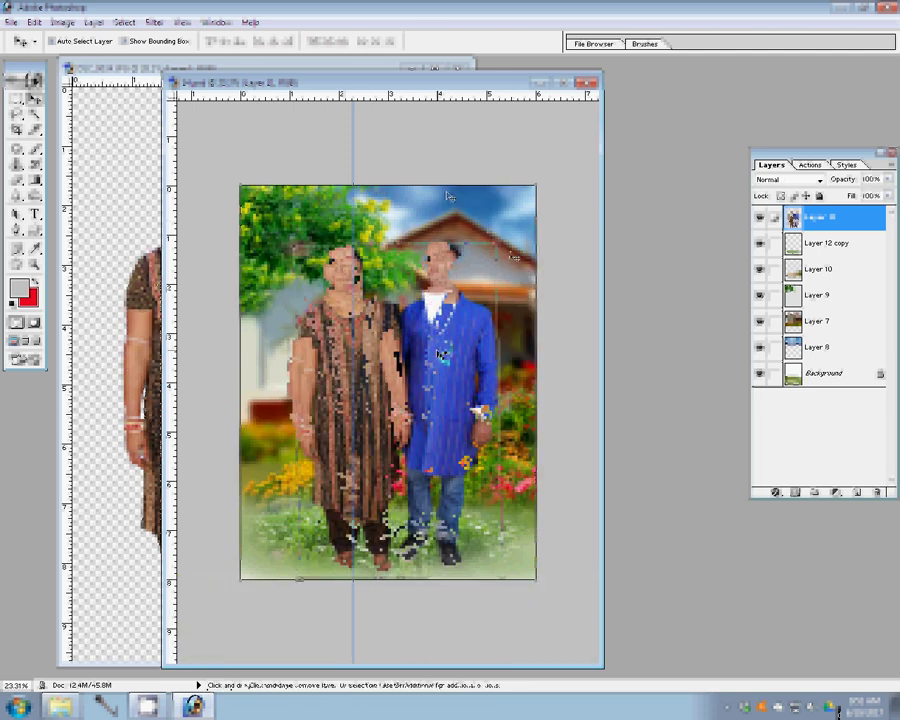
Draw a heart shape layer near the woman's head using the Custom Shape tool.
key(u)
click(293, 42)
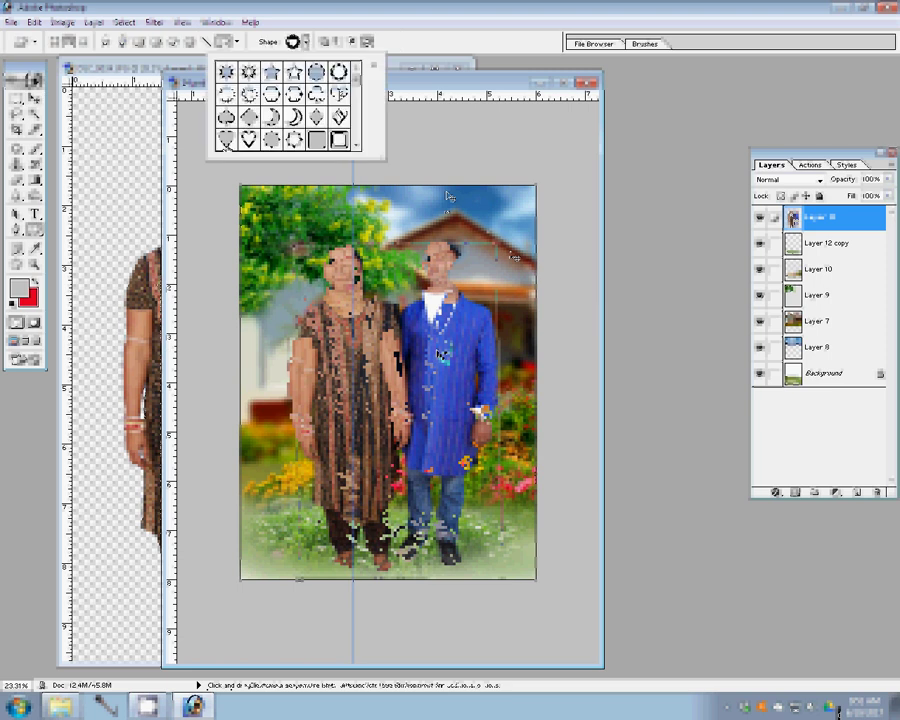
click(226, 139)
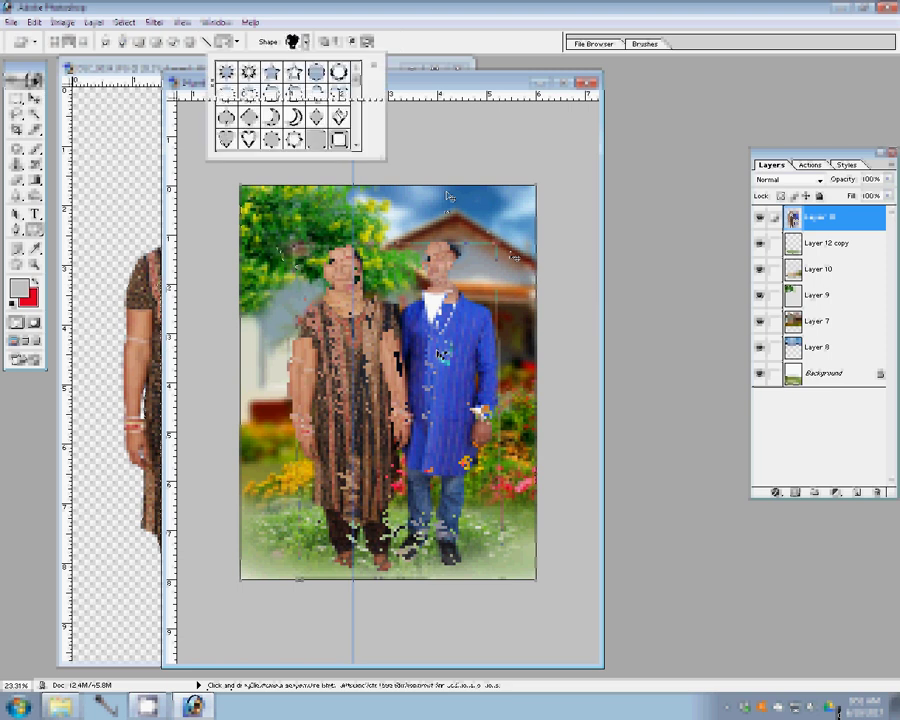
click(38, 31)
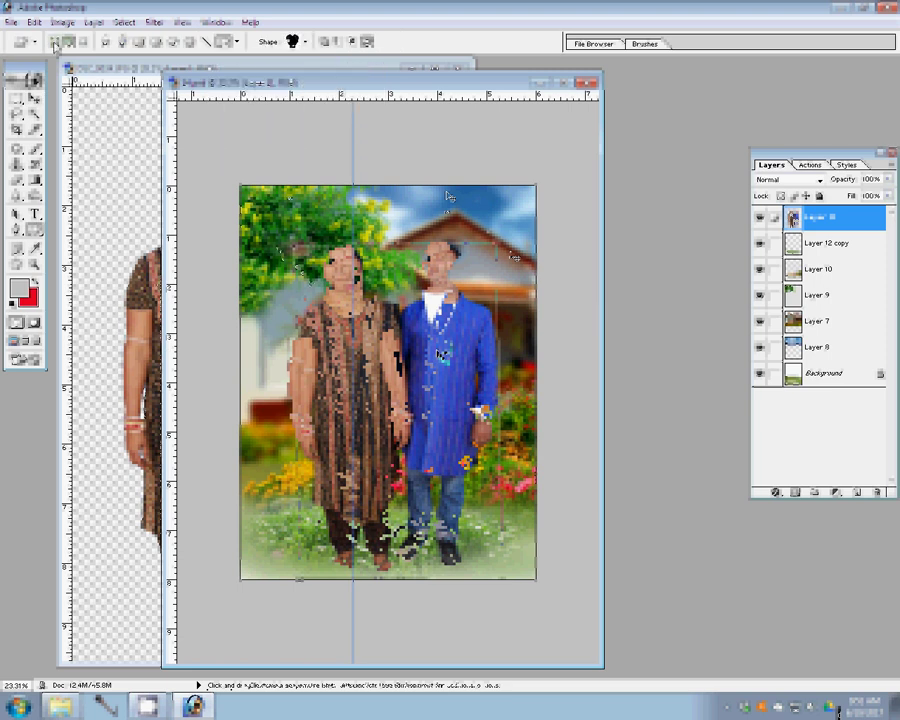
click(55, 42)
click(463, 42)
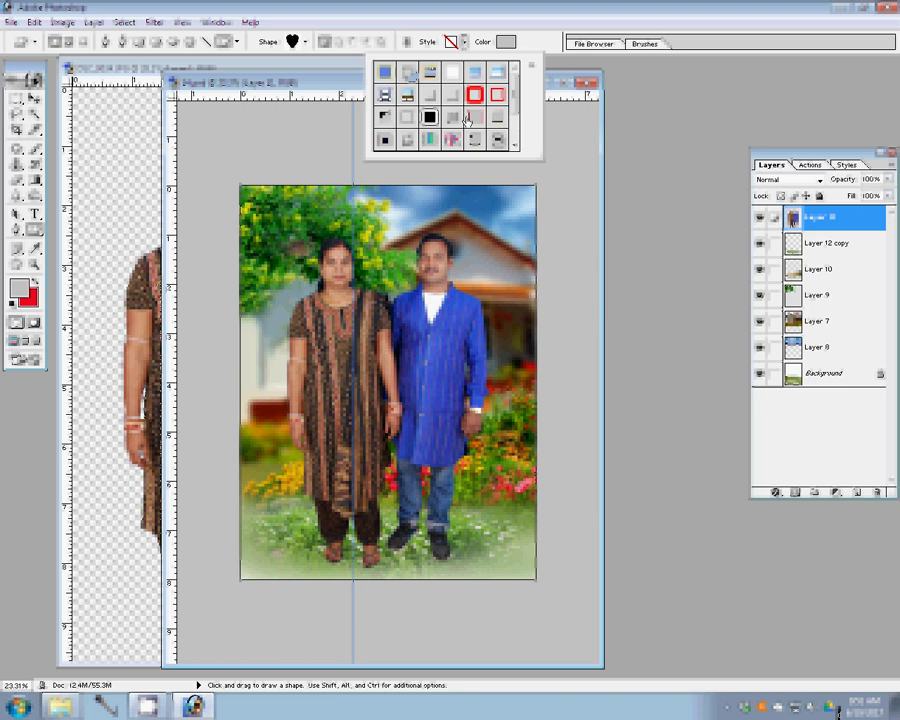
click(296, 180)
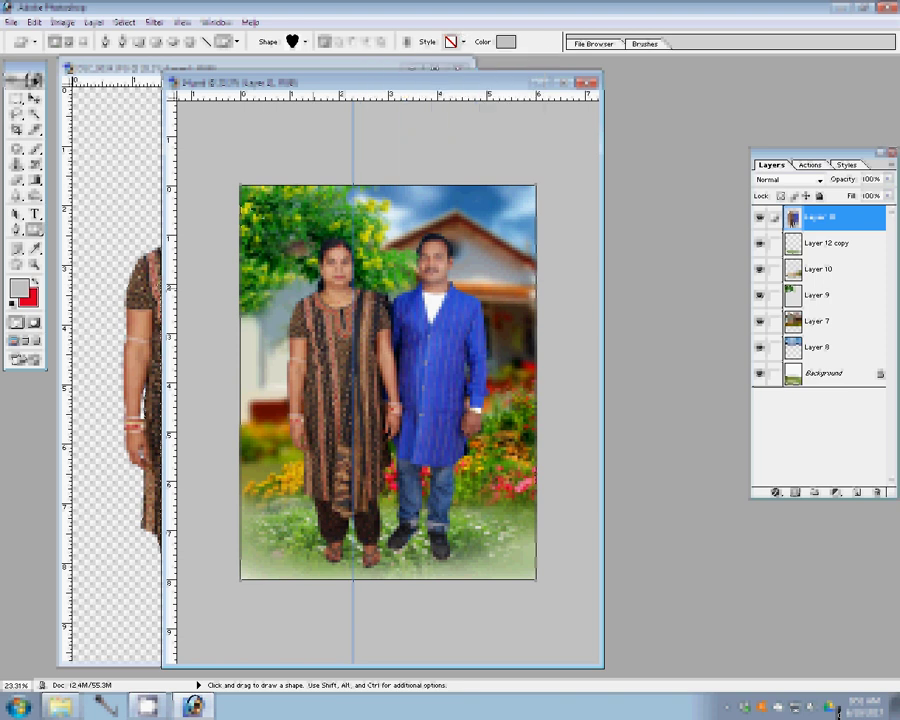
drag(268, 264, 296, 287)
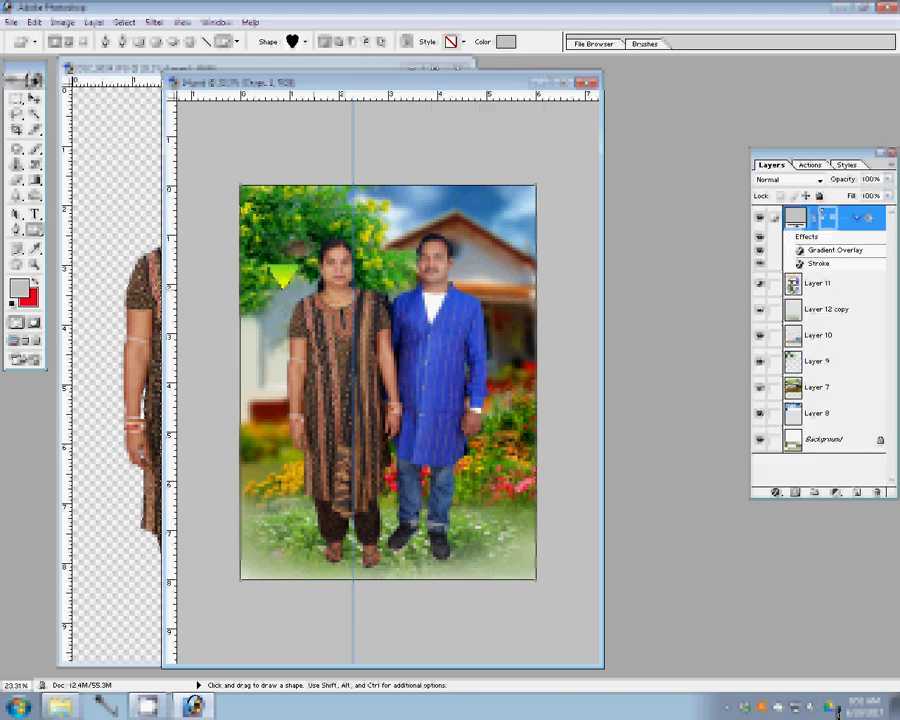
Apply the rainbow stripe layer style to the heart.
key(v)
key(u)
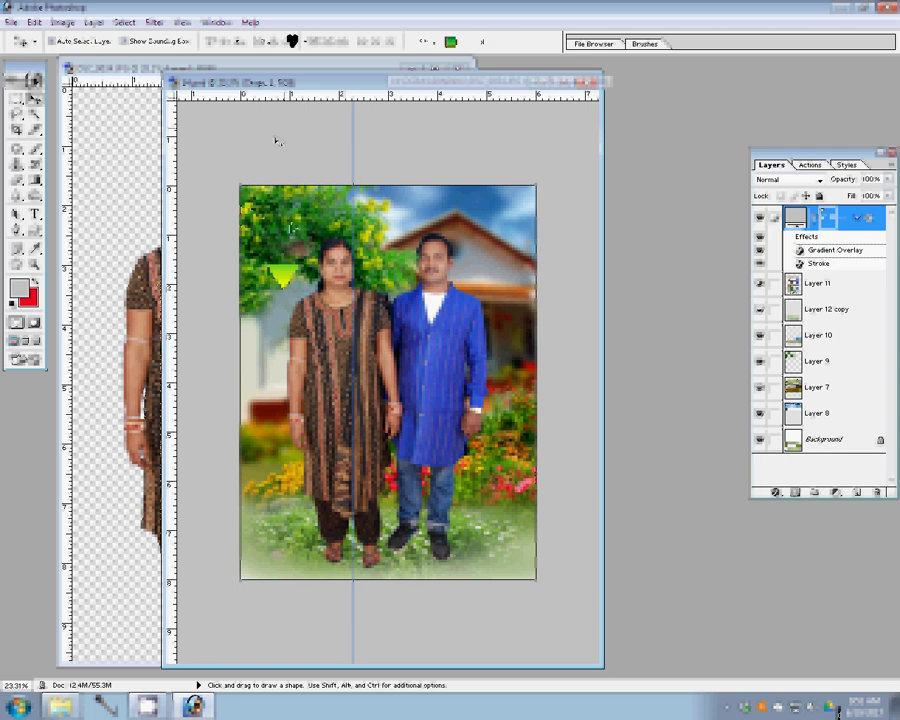
click(463, 42)
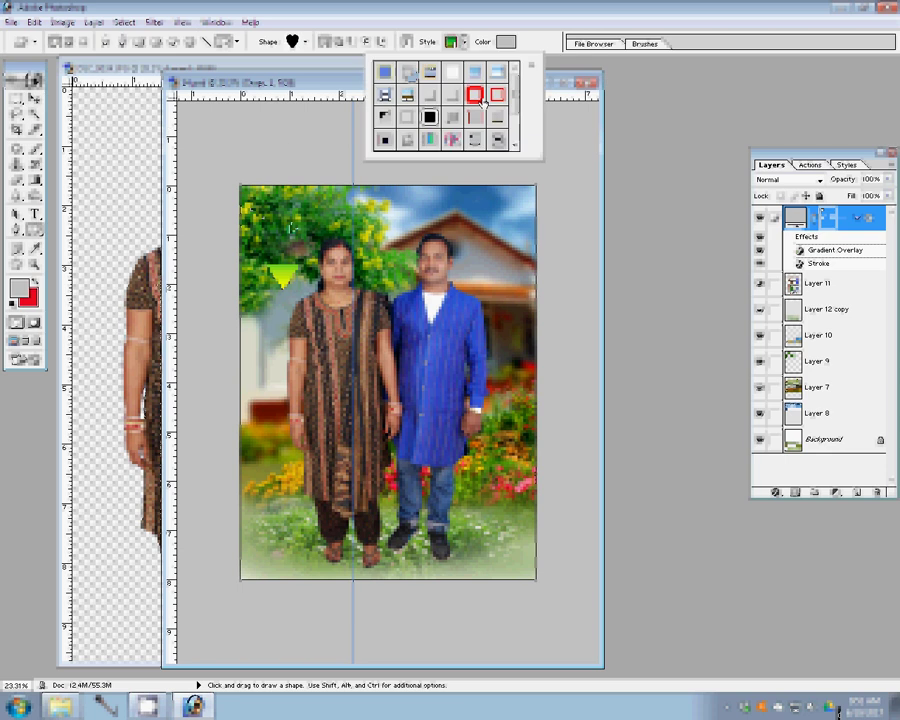
click(430, 140)
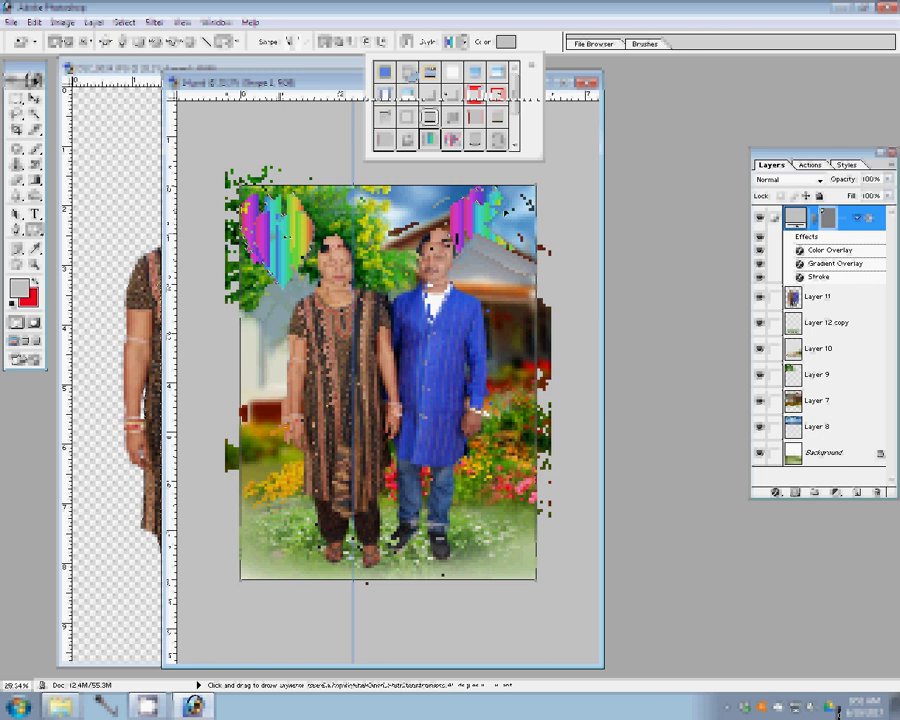
Bring Layer 8 above the hearts, shrink the man's portrait and place it in the left heart.
key(v)
click(447, 341)
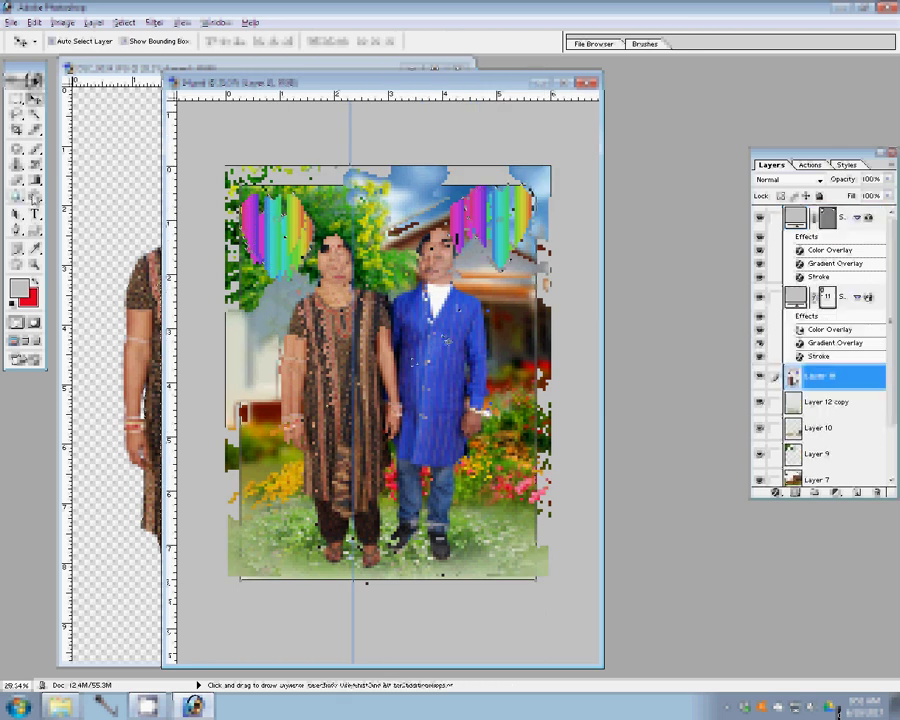
key(m)
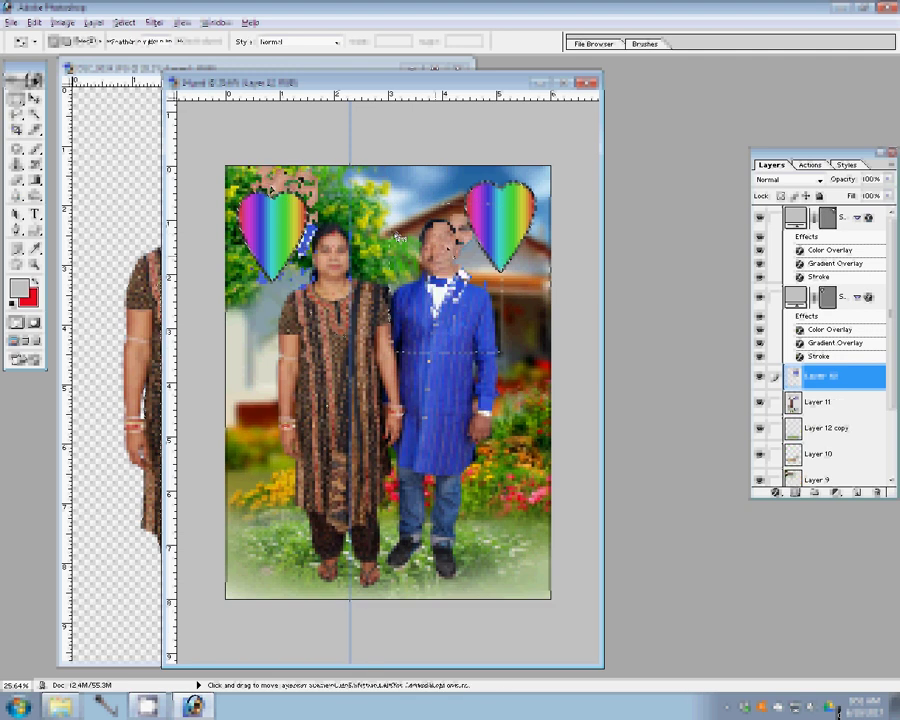
key(v)
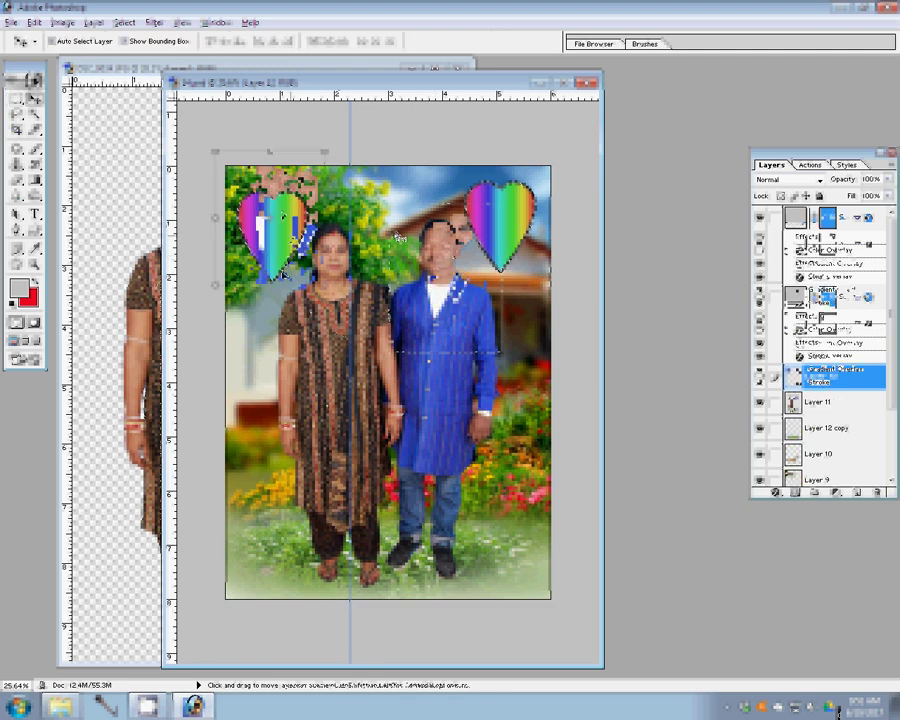
key(ctrl+shift+bracketright)
key(ctrl+t)
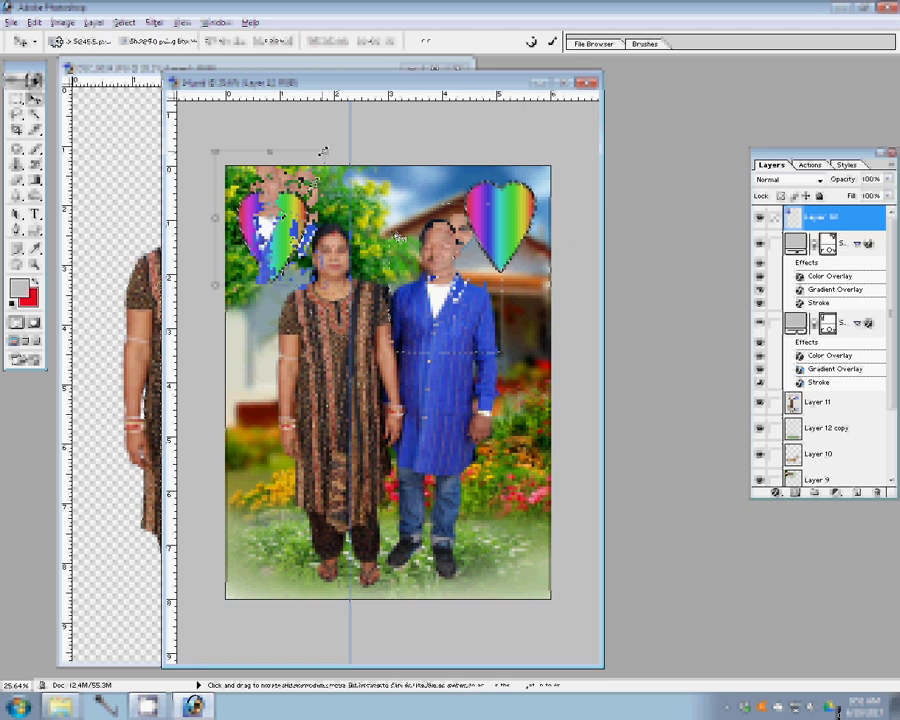
key(Return)
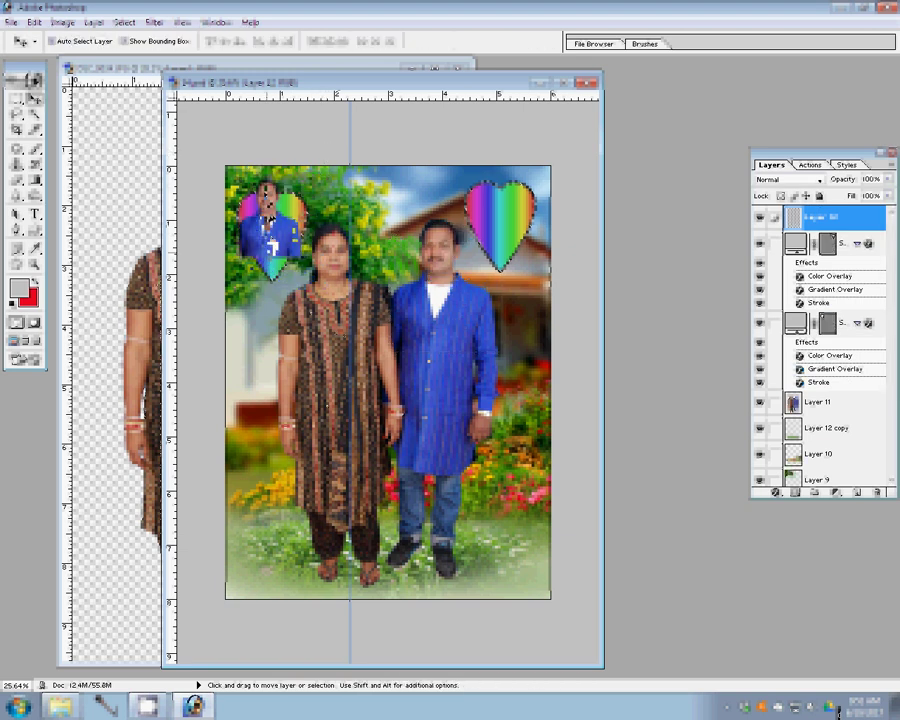
drag(272, 240, 268, 230)
Erase the portrait's stray edges around the left heart with a size-200 Background Eraser.
key(b)
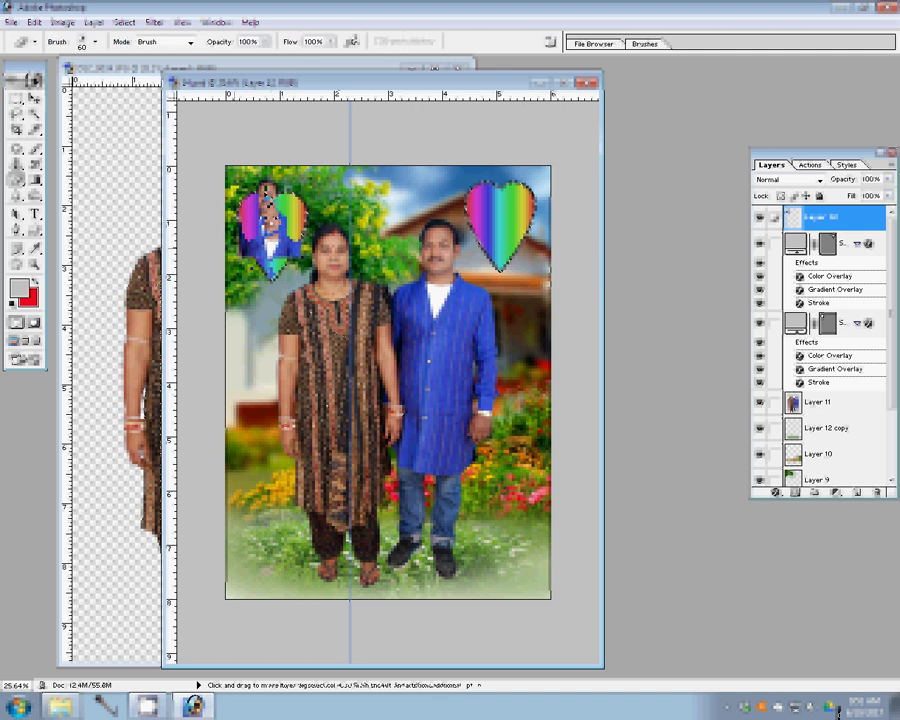
key(bracketright)
key(bracketright)
key(bracketright)
drag(266, 193, 270, 206)
key(v)
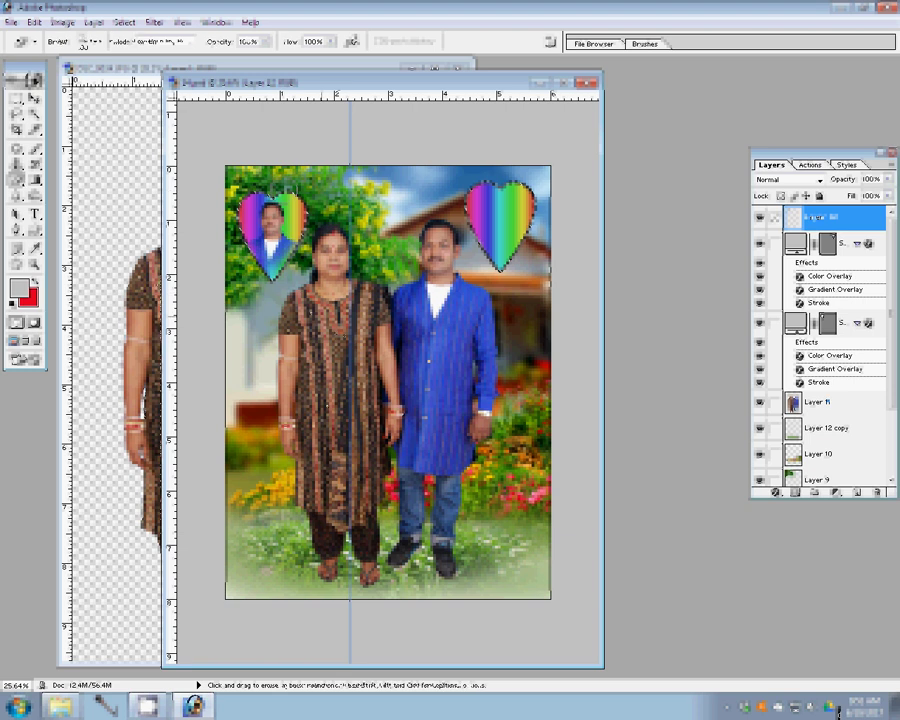
key(m)
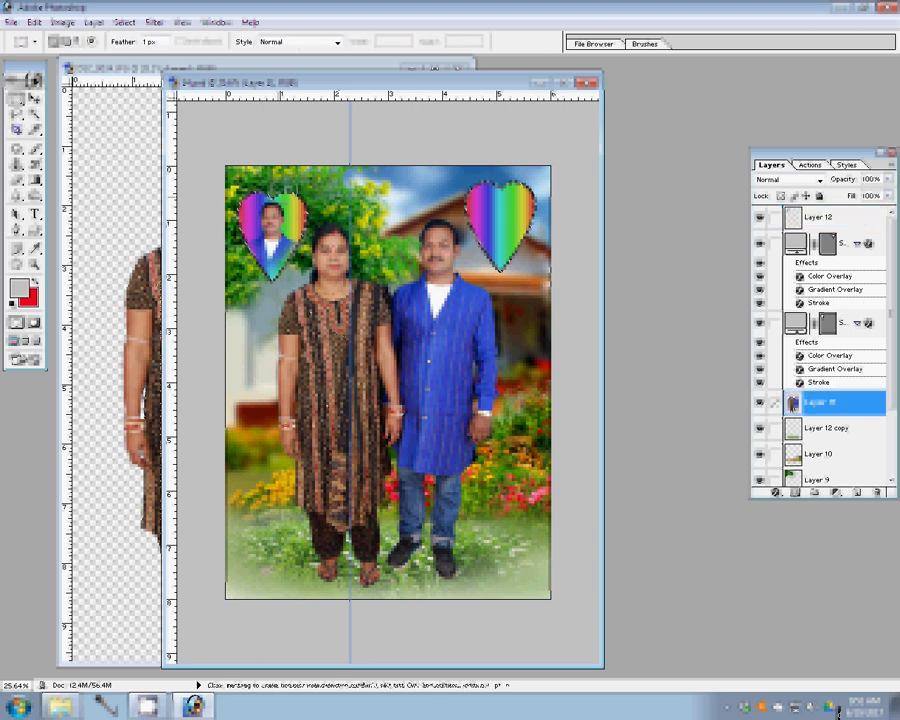
Select the woman's portrait area, shift it right, and paste it as a new layer.
drag(383, 322, 254, 205)
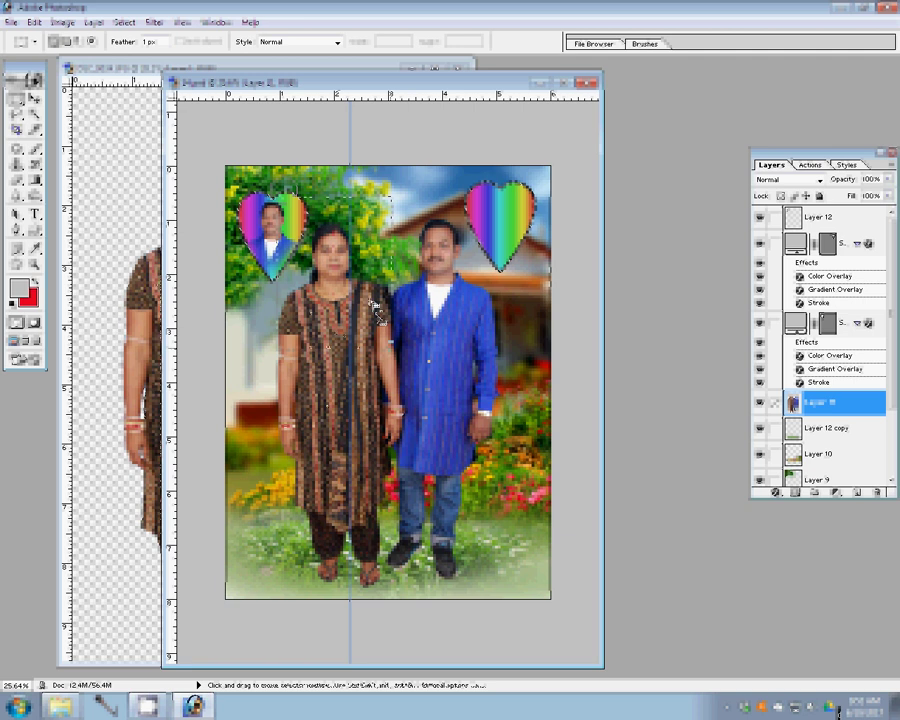
key(Delete)
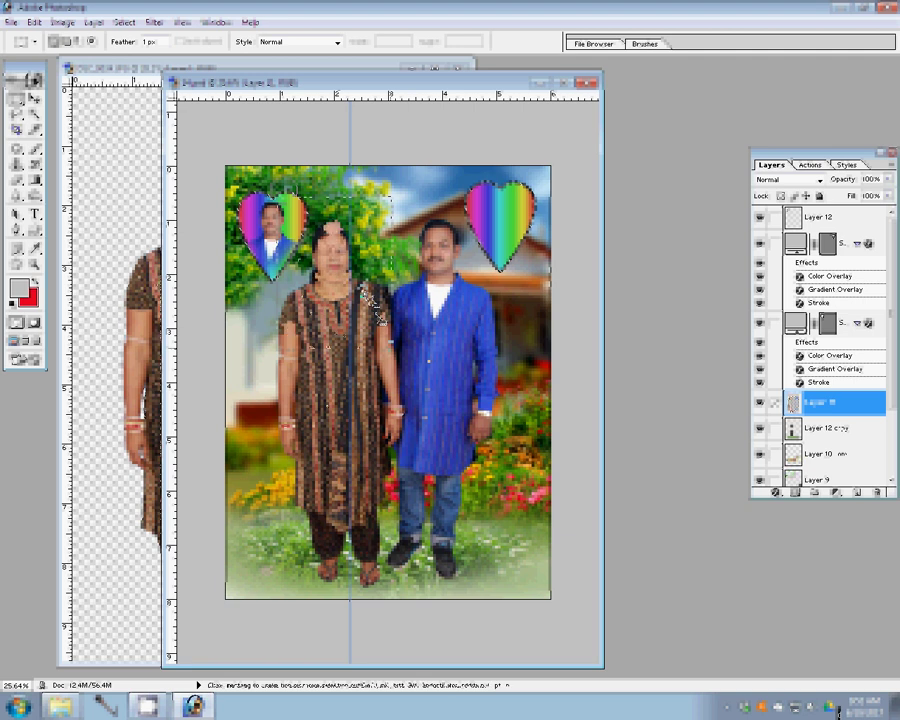
key(v)
drag(256, 206, 443, 290)
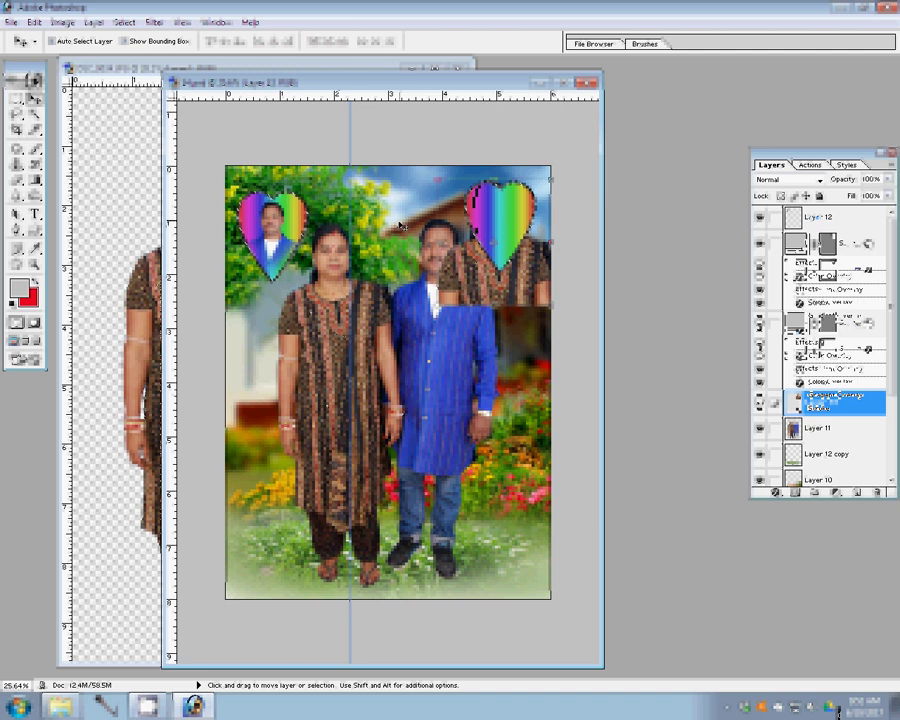
key(ctrl+v)
Scale the pasted portrait to 59%, fit it inside the right heart, and erase stray pixels below.
key(ctrl+t)
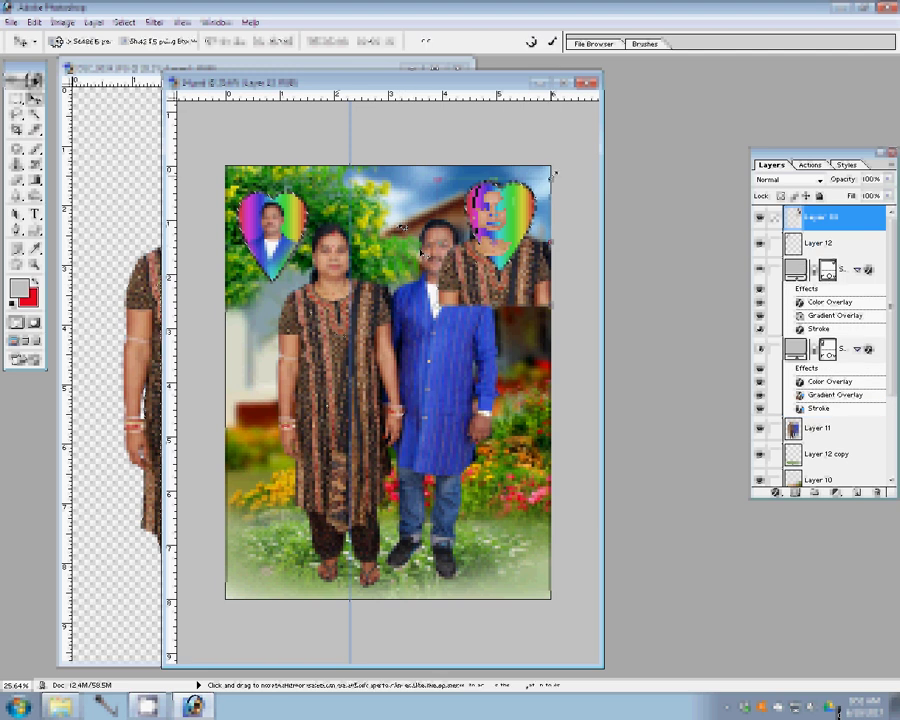
drag(553, 175, 511, 179)
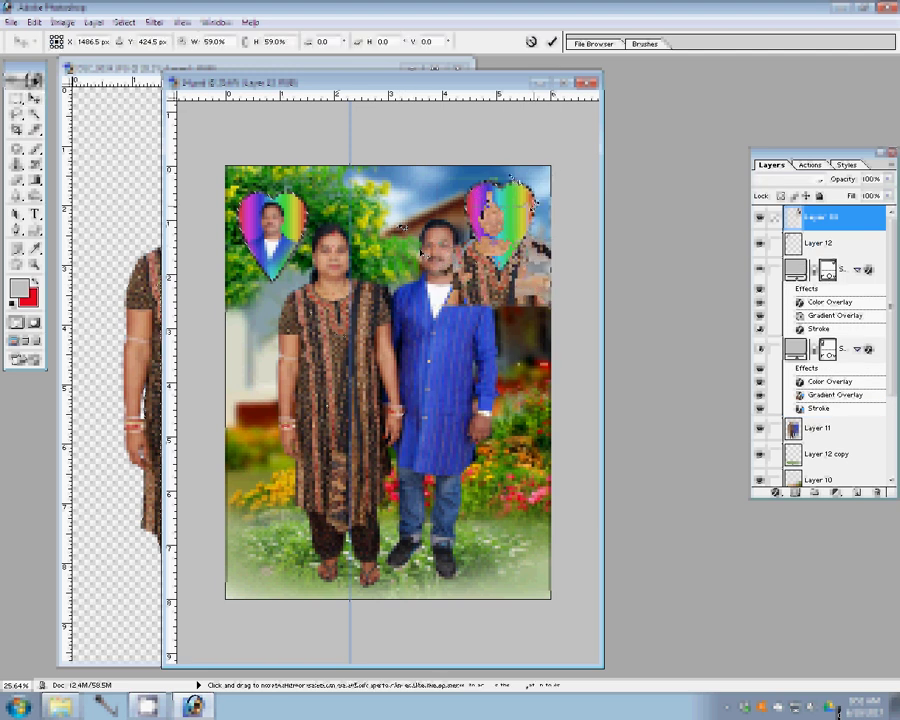
right_click(511, 179)
click(556, 341)
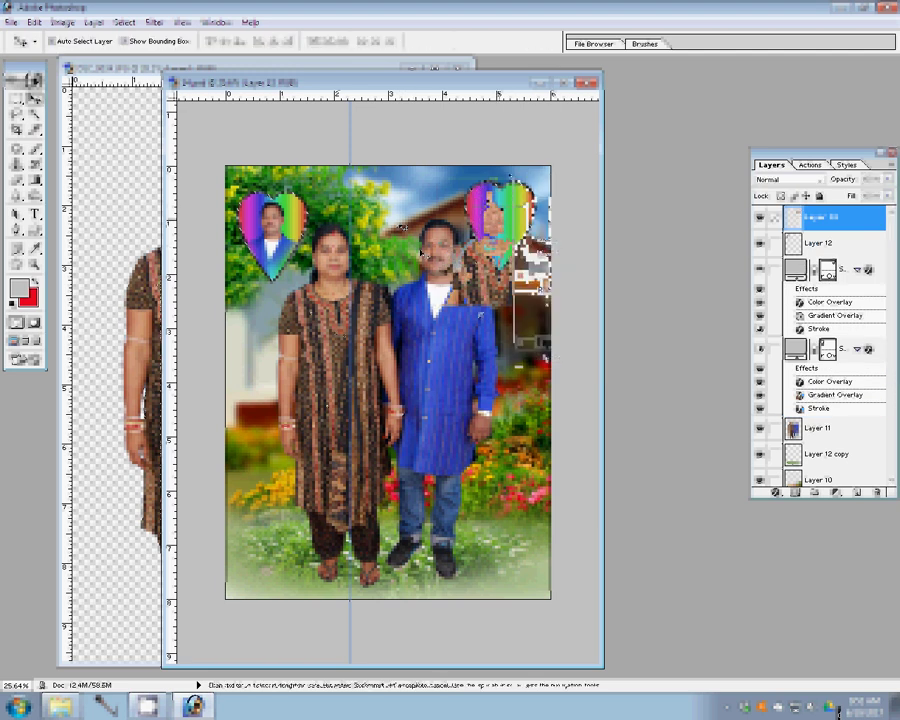
drag(495, 205, 497, 213)
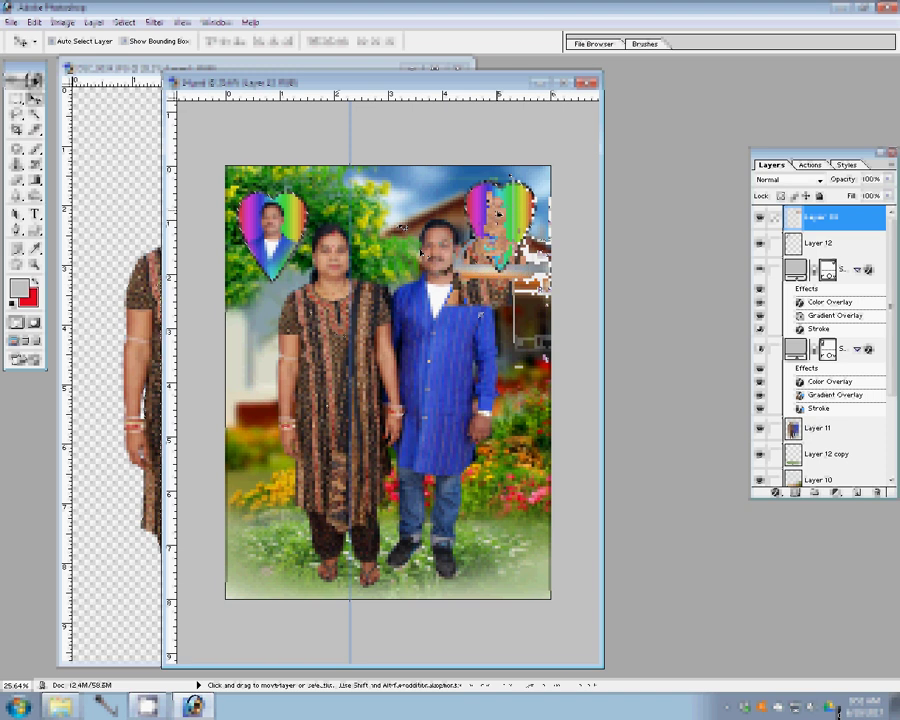
key(e)
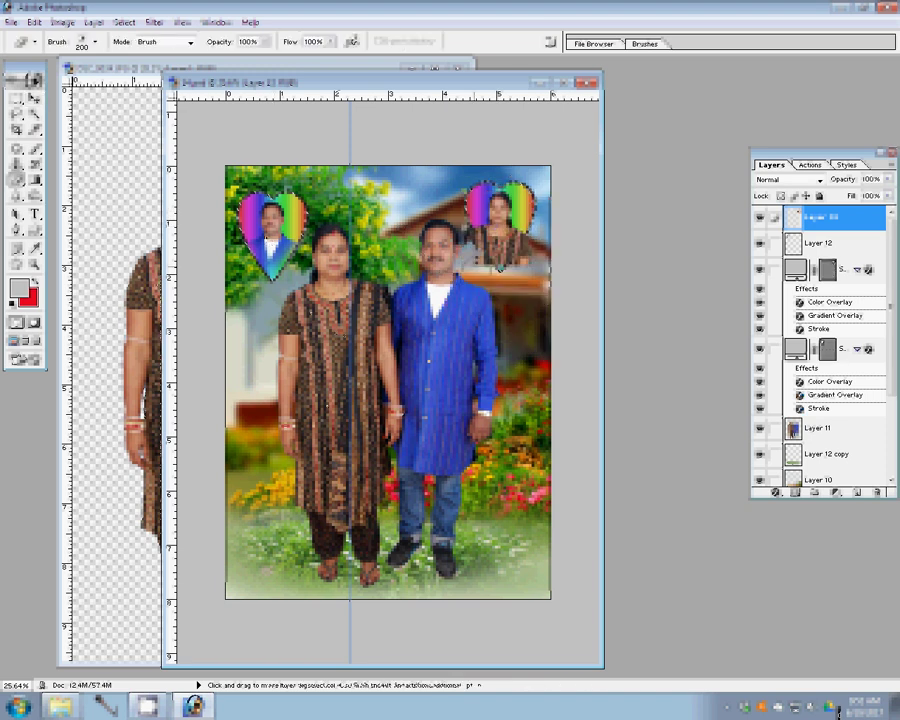
click(483, 262)
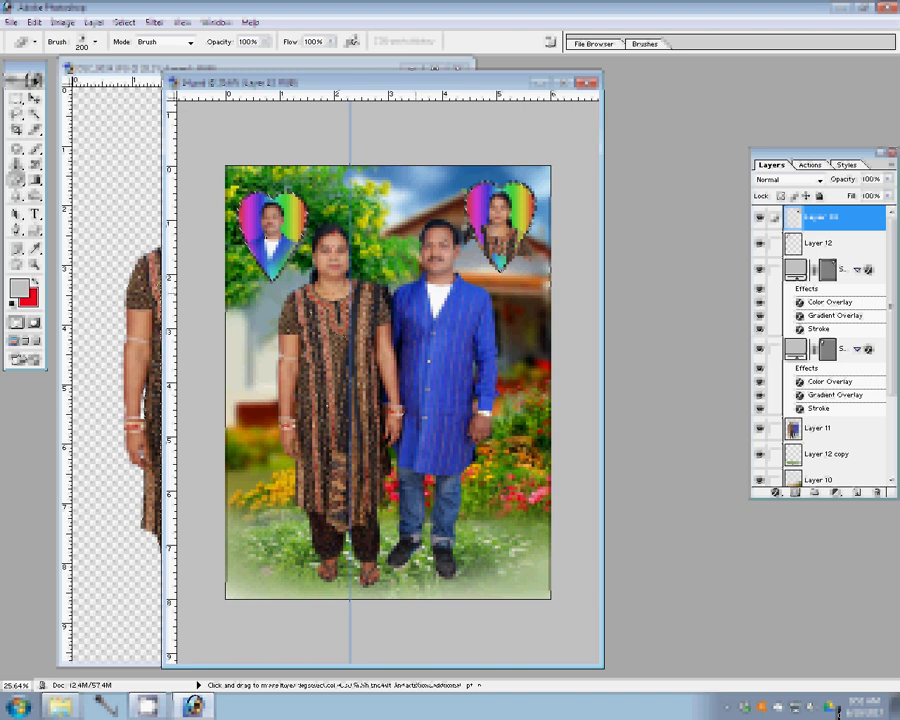
Flatten the composite into one layer, check Image Size unchanged, and bring up Save As.
key(v)
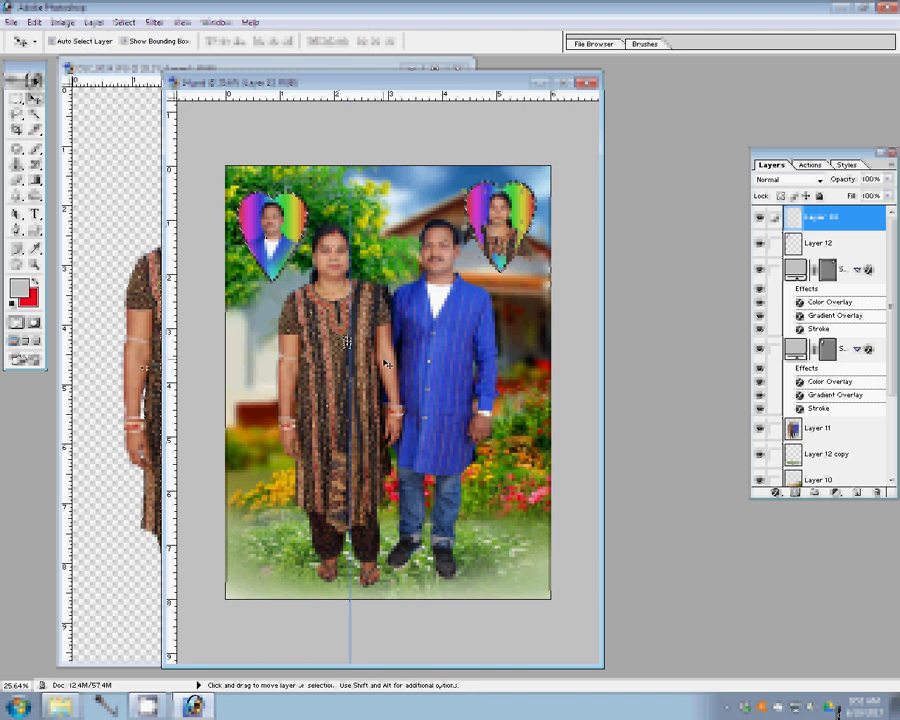
key(shift)
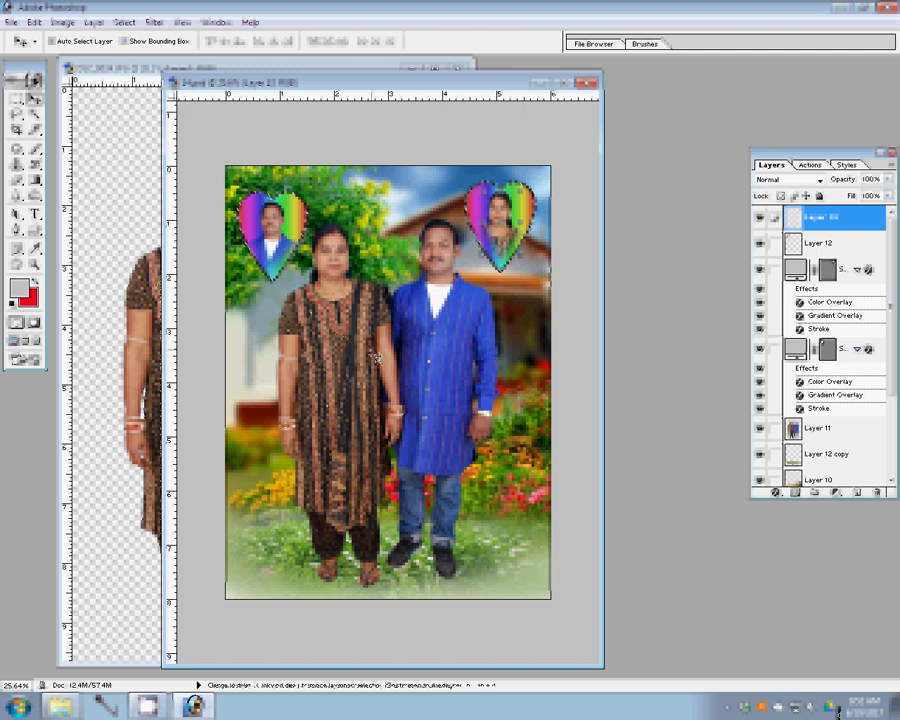
key(shift+ctrl+e)
key(ctrl+alt+i)
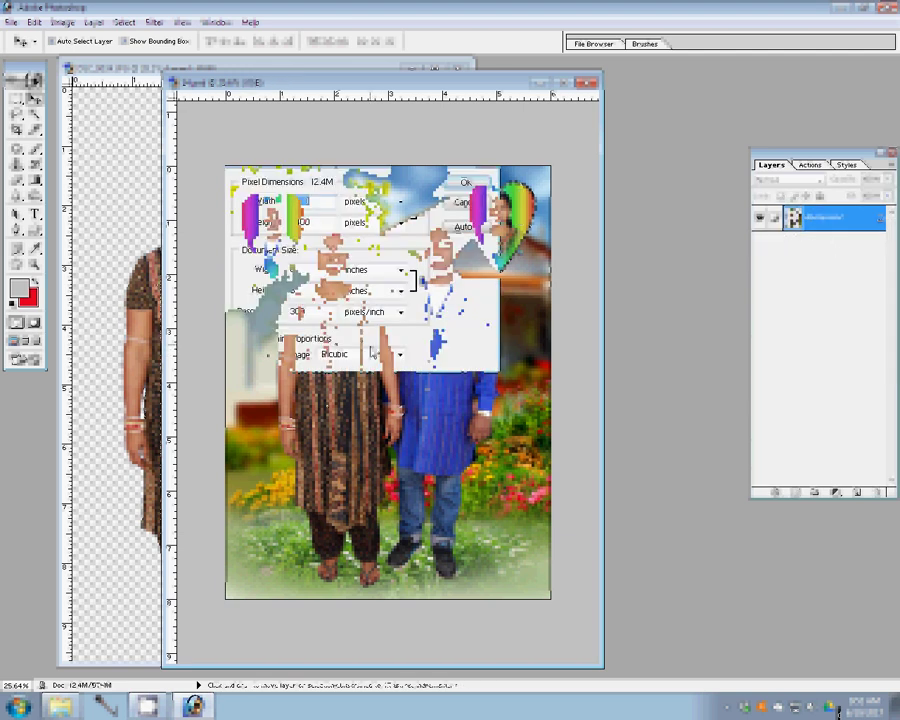
key(Return)
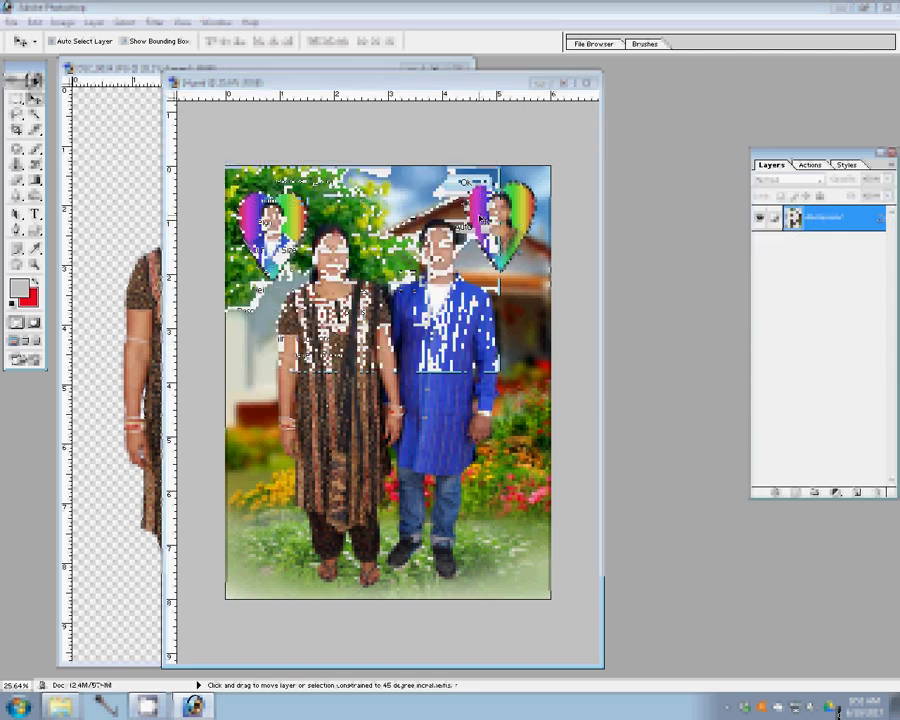
key(ctrl+shift+s)
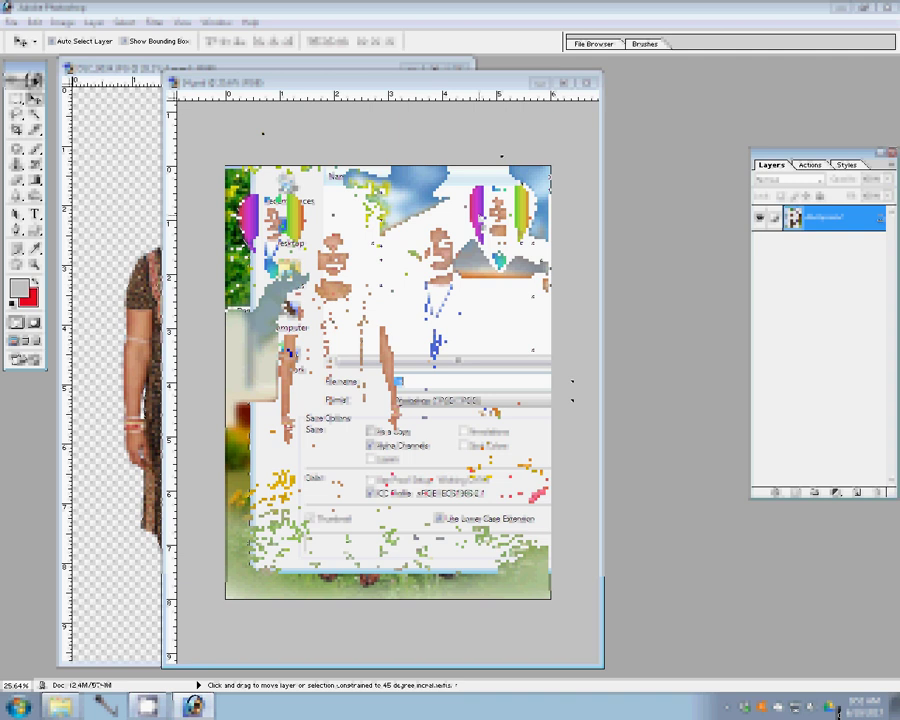
Target folder 15 under Local Disk (G:) > 8, choose JPEG format, and name the file 5-6x8.
click(289, 312)
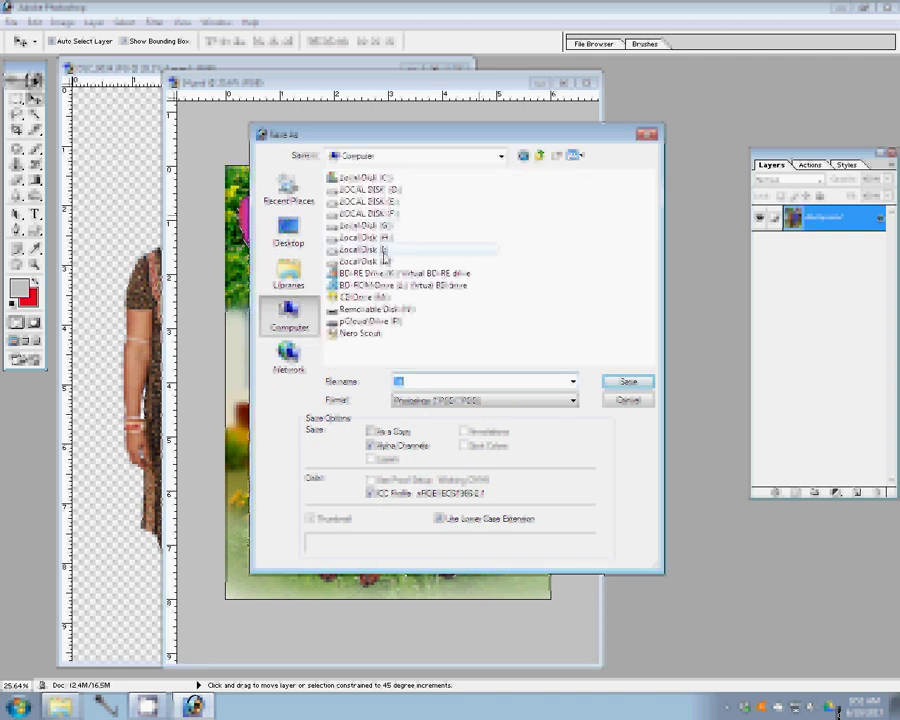
click(449, 360)
double_click(394, 225)
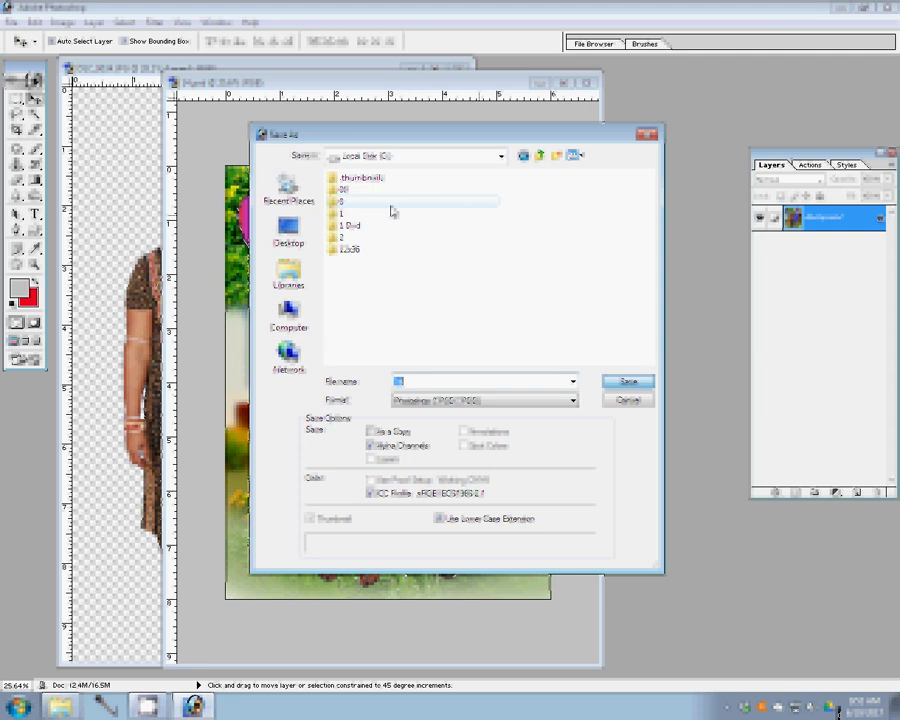
click(627, 385)
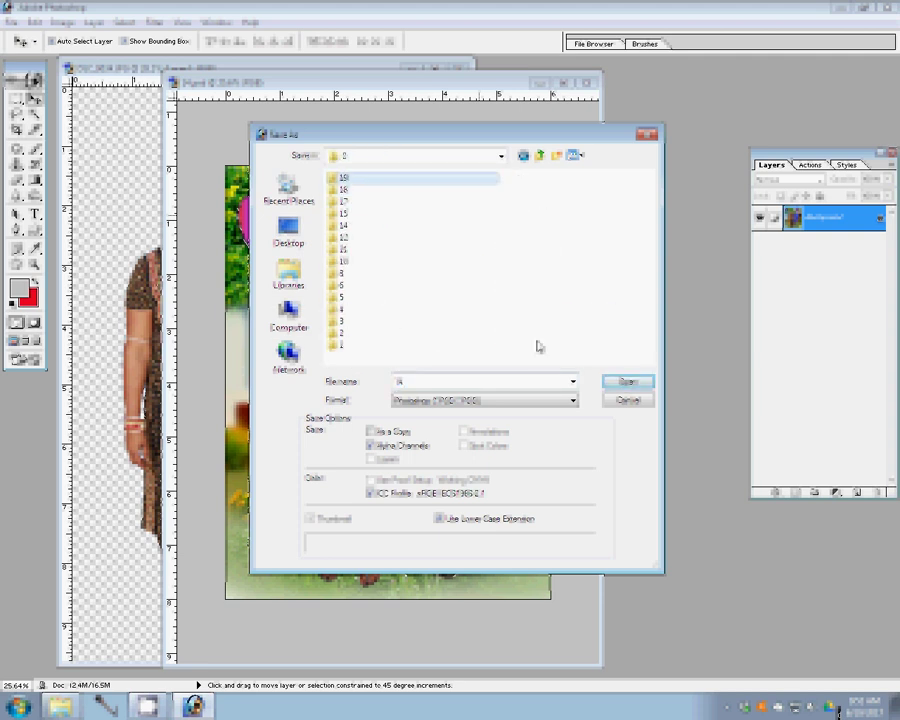
click(628, 384)
click(628, 384)
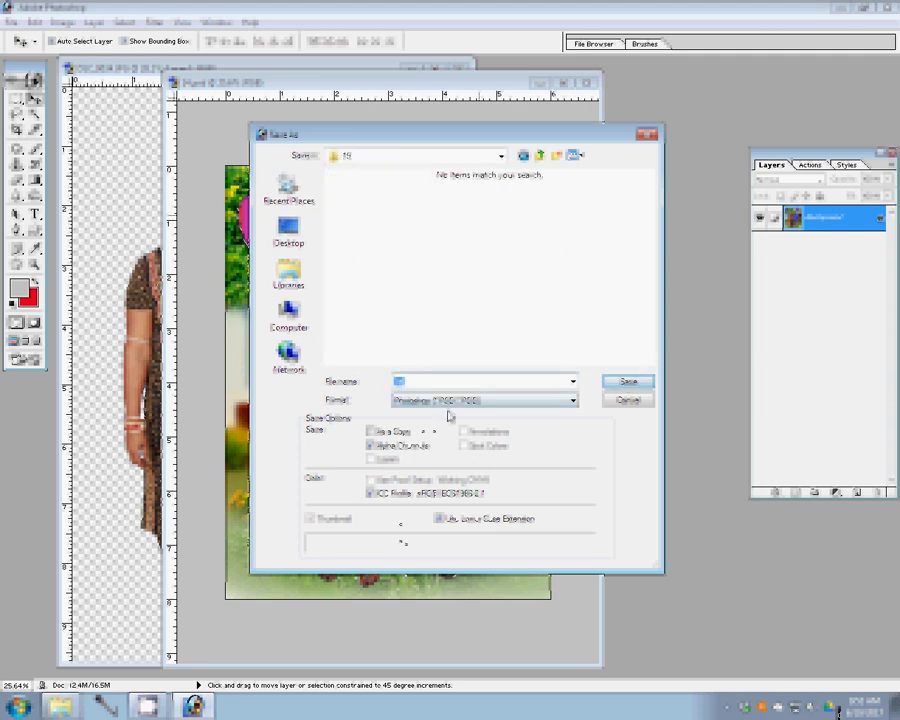
click(450, 400)
click(440, 467)
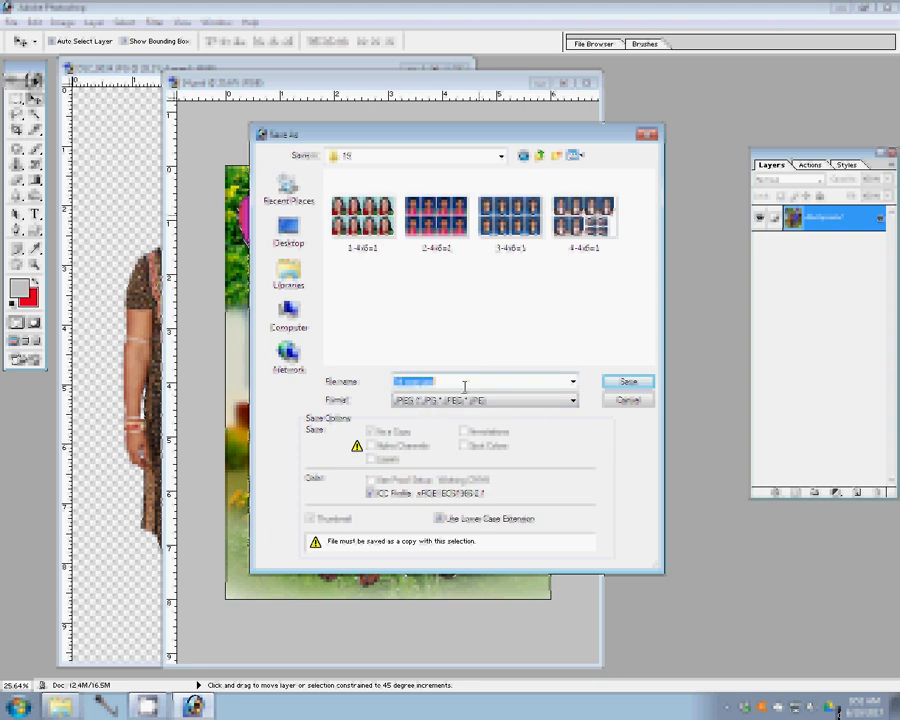
text(5-)
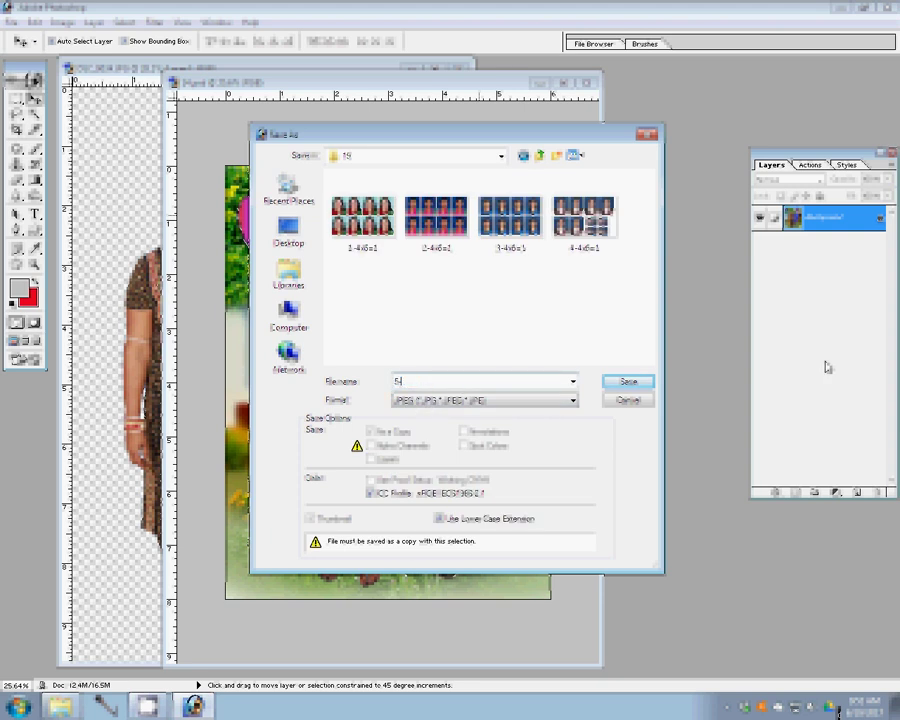
text(6x8=1)
Confirm the JPEG save at Maximum quality, then close the composite without saving changes.
key(Return)
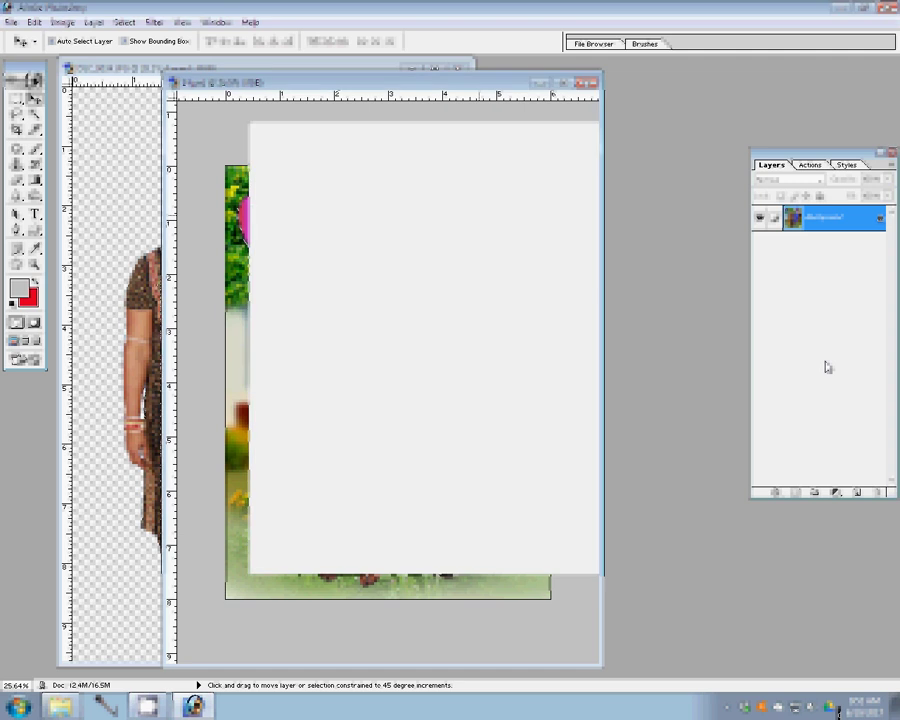
key(Return)
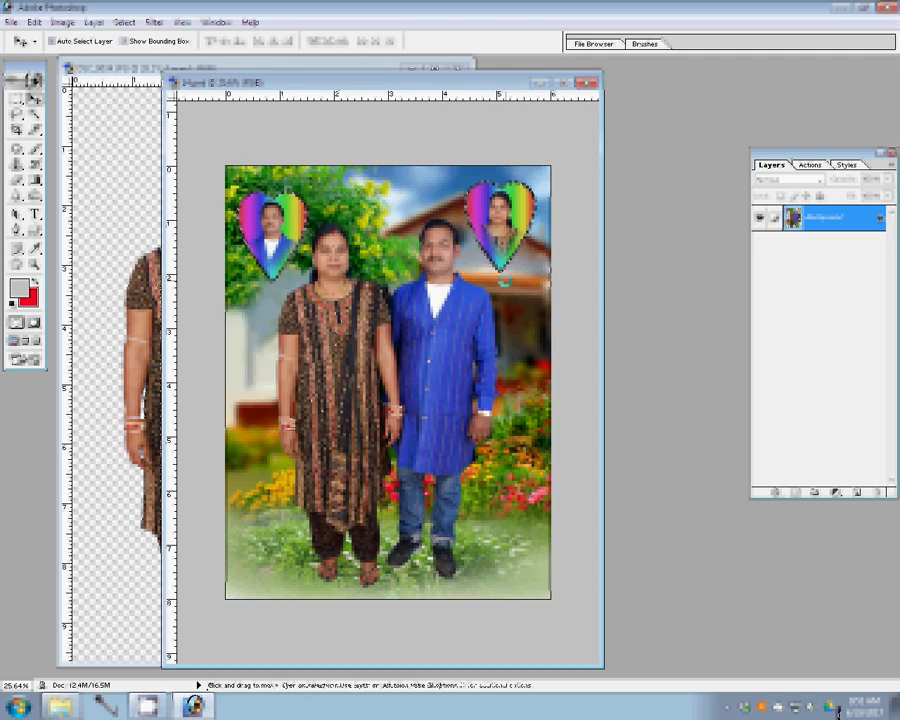
key(ctrl+w)
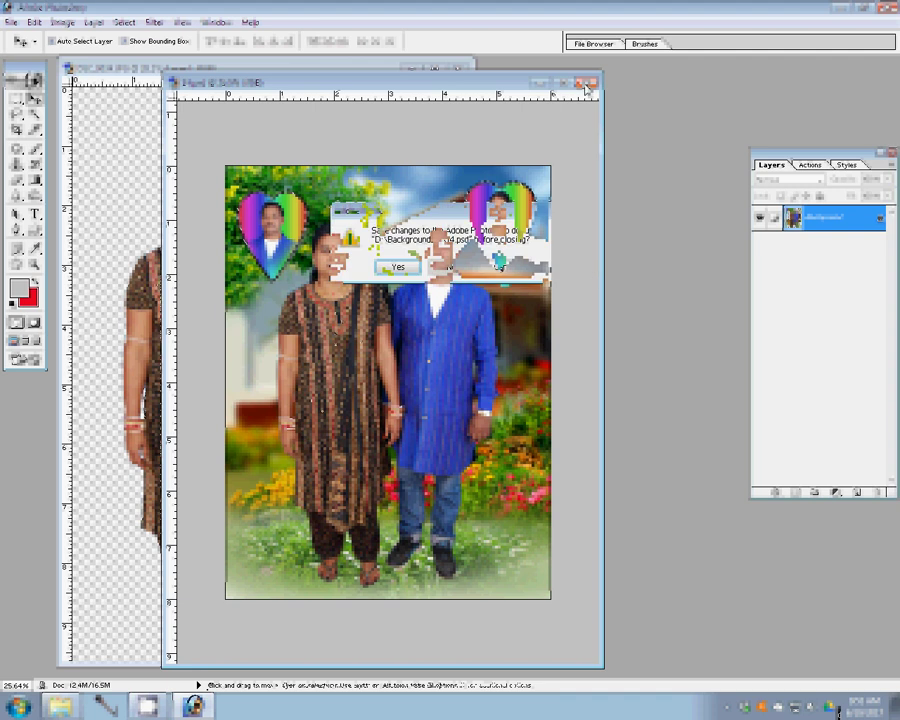
click(448, 268)
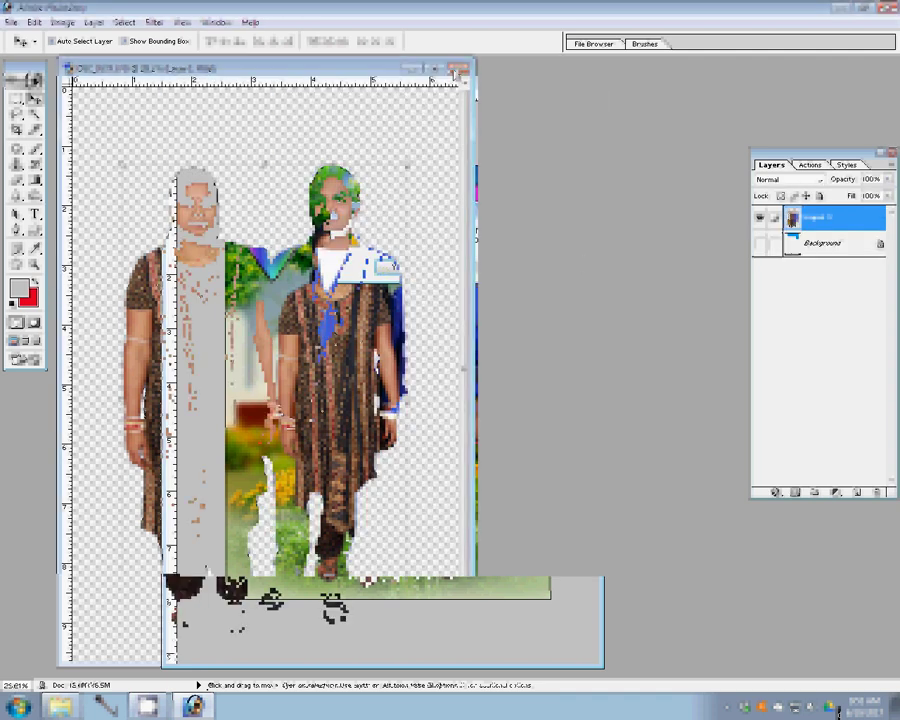